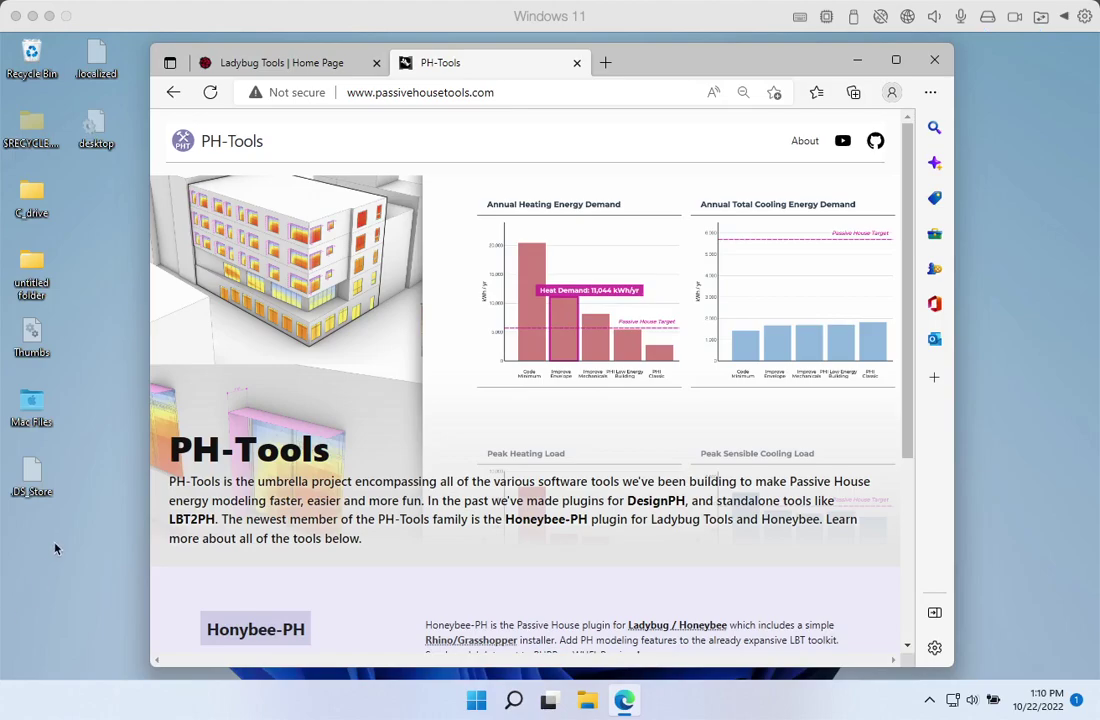
# Open the Ladybug Tools download page on food4Rhino from the Ladybug Tools website's resources
pyautogui.click(260, 64)
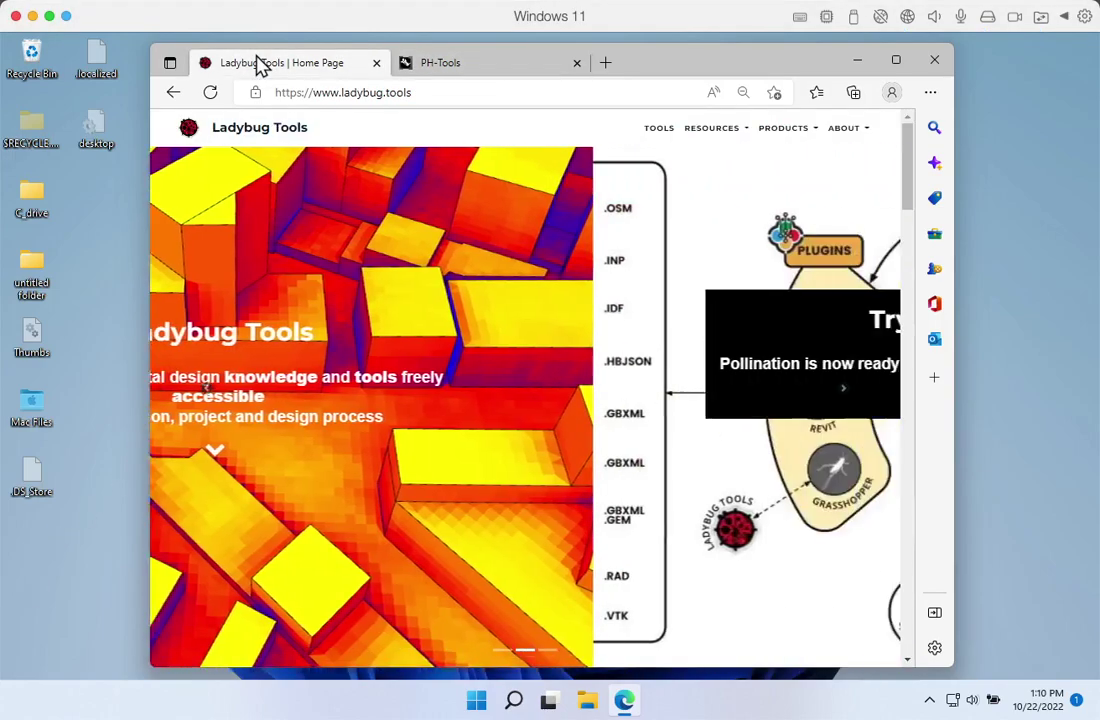
pyautogui.click(295, 90)
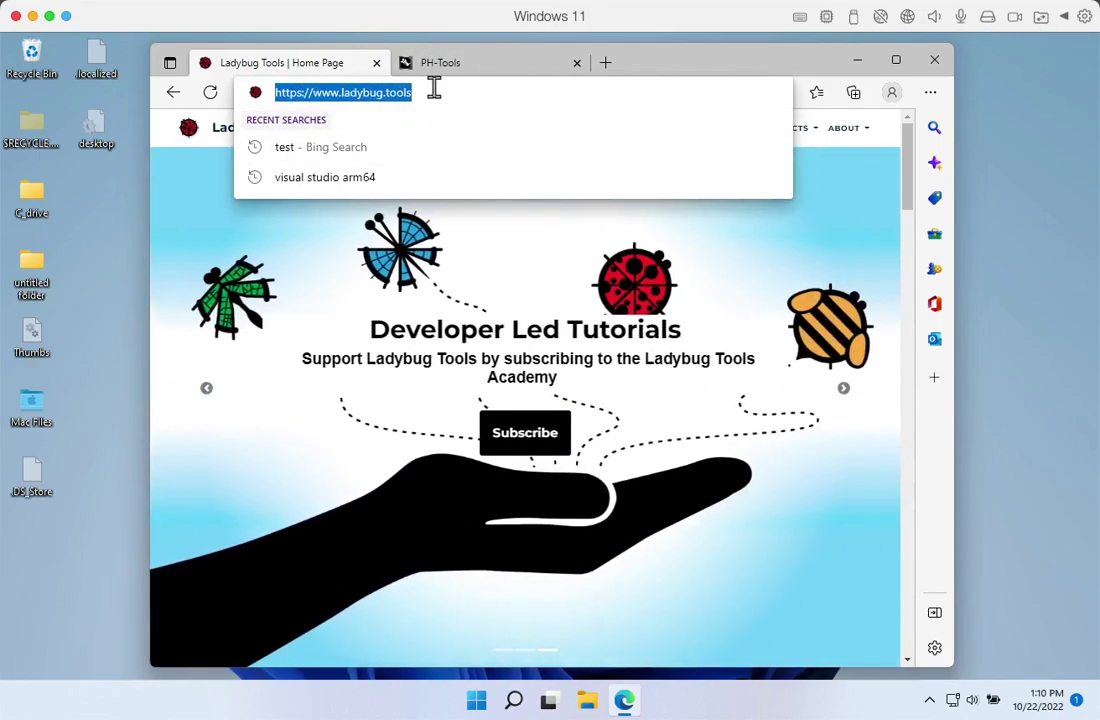
pyautogui.click(506, 285)
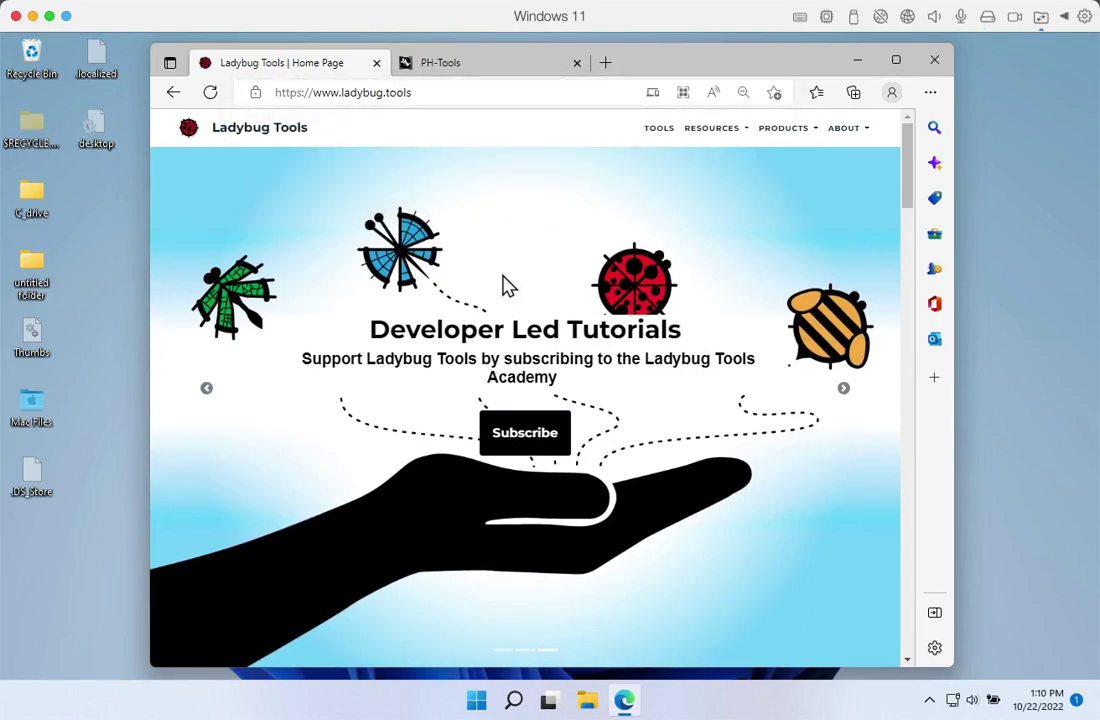
pyautogui.click(714, 138)
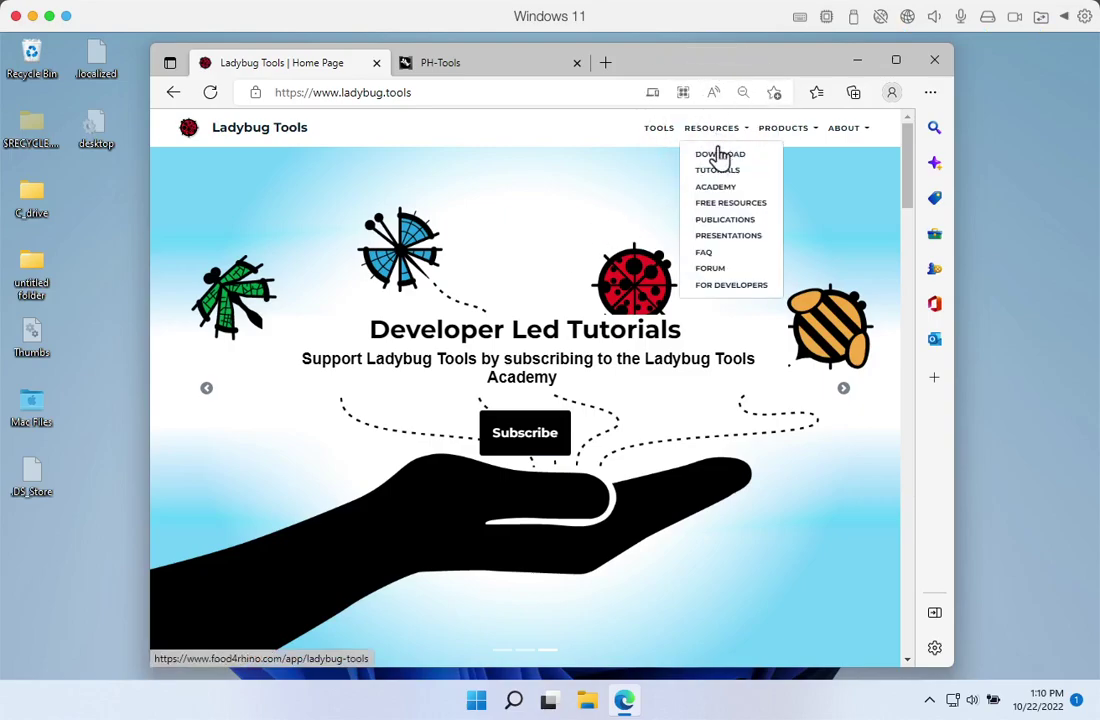
pyautogui.click(720, 155)
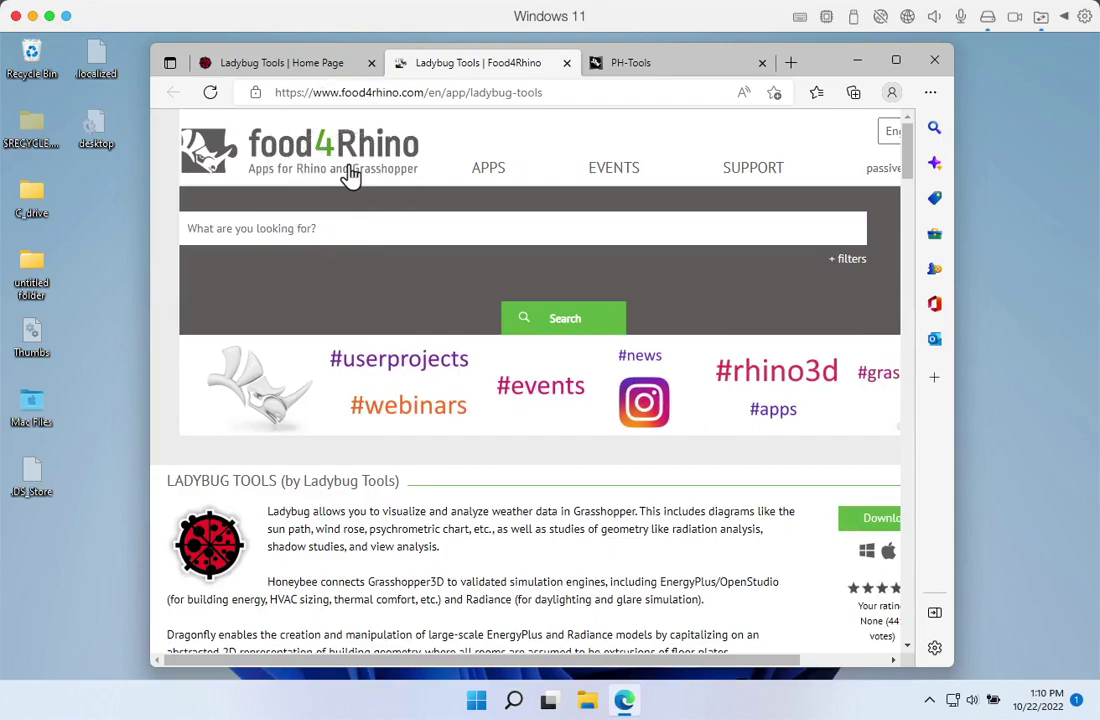
# Download the Ladybug Tools 1.5.0 release from the food4Rhino downloads list
pyautogui.scroll(-6, 825, 510)
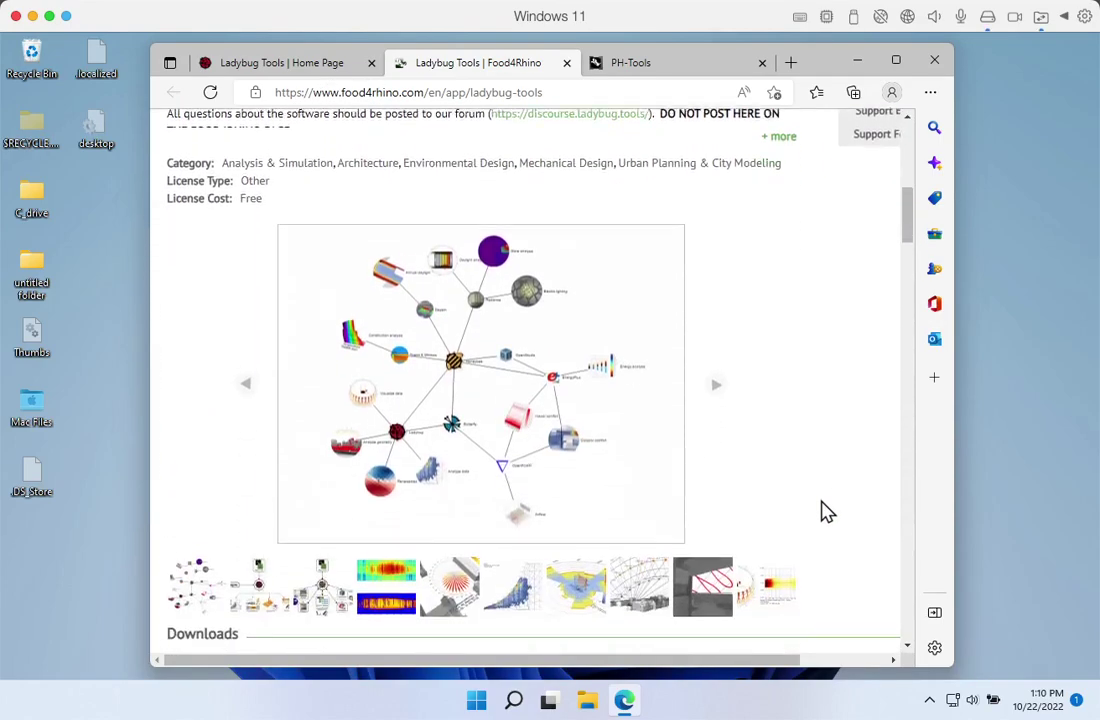
pyautogui.scroll(-4, 825, 510)
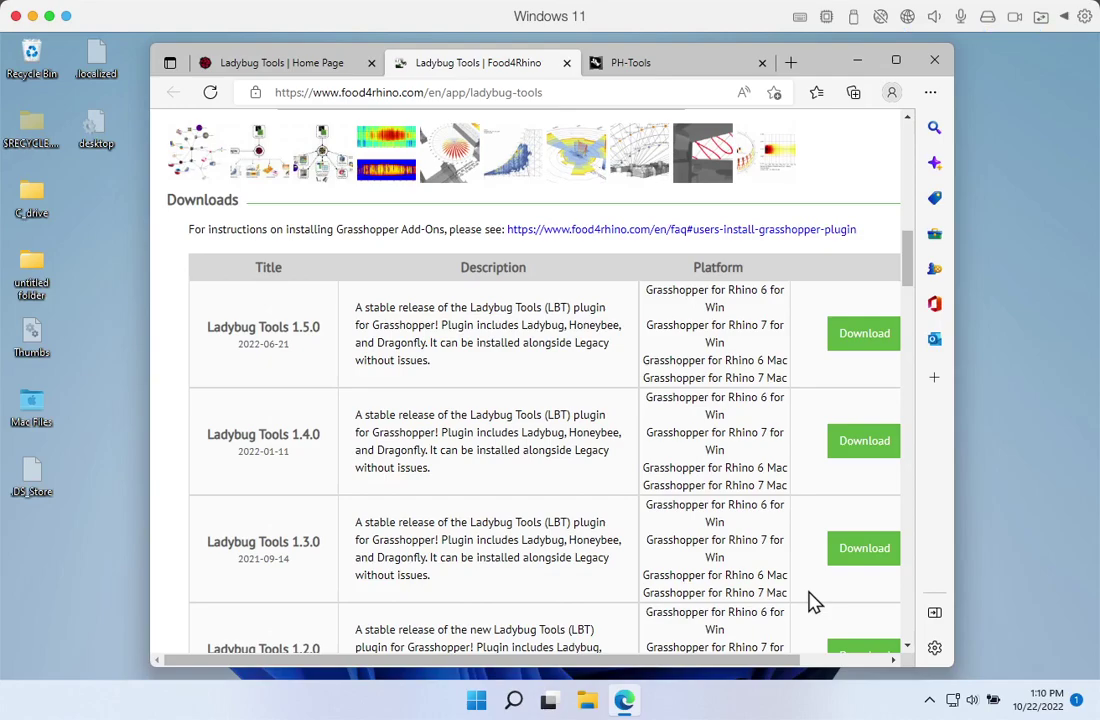
pyautogui.click(237, 335)
pyautogui.click(866, 337)
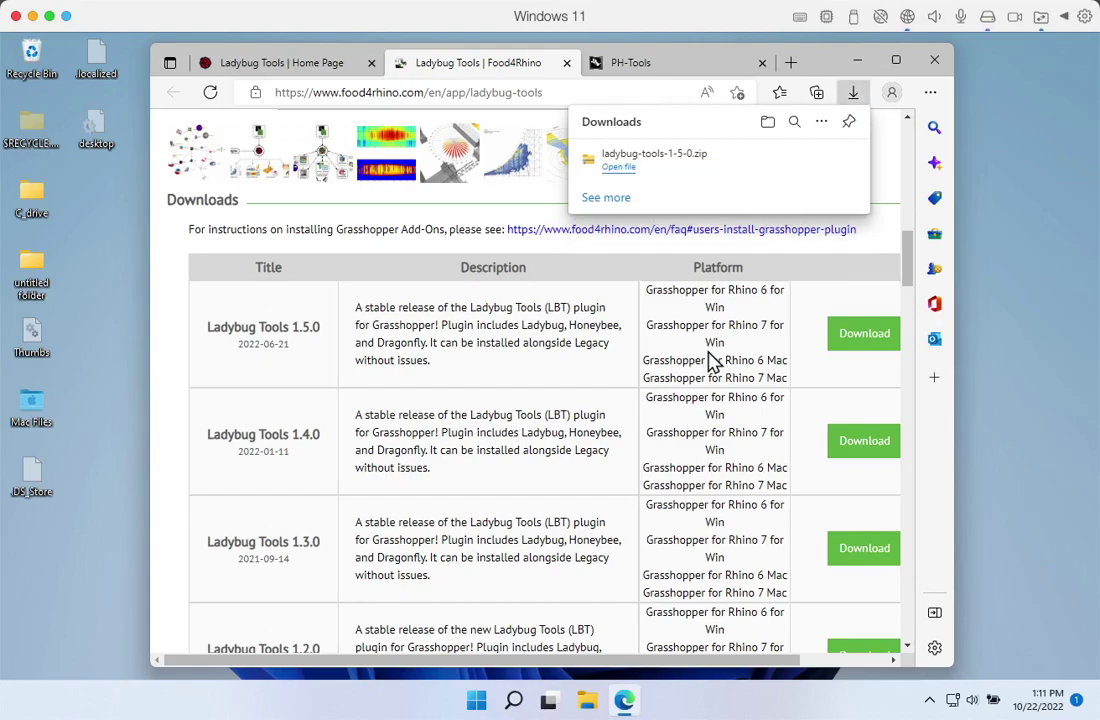
# Open the downloaded ladybug-tools-1-5-0.zip and launch the installer Grasshopper definition from its ladybug-tools-1-5-0 folder
pyautogui.click(621, 172)
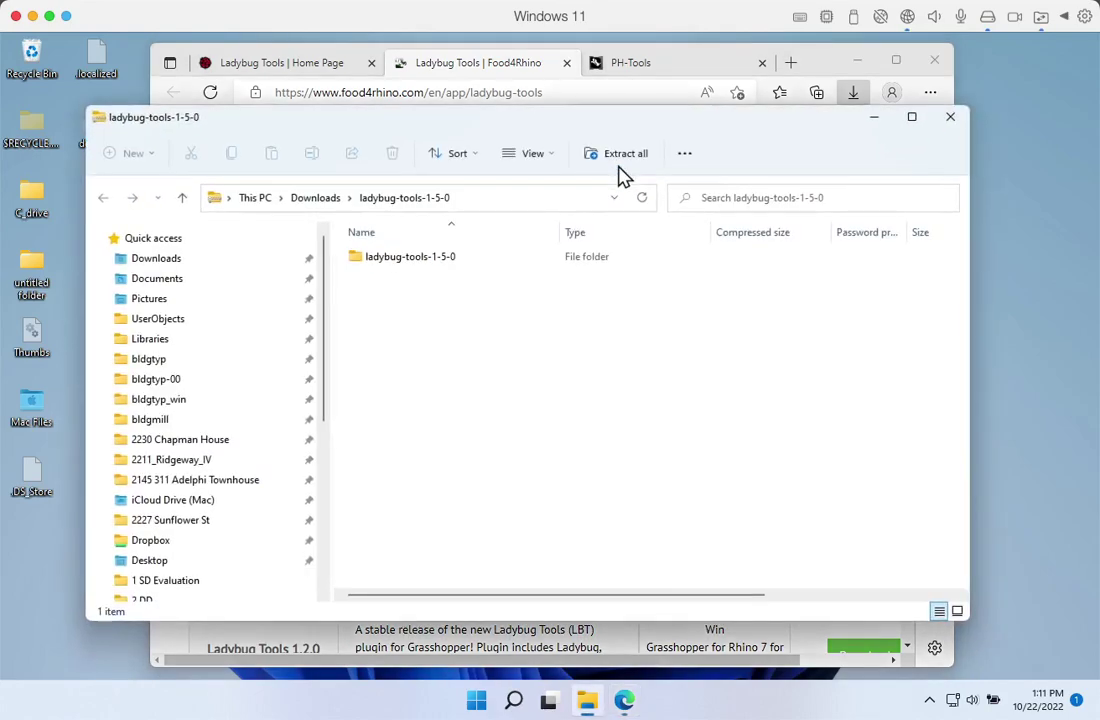
pyautogui.doubleClick(408, 261)
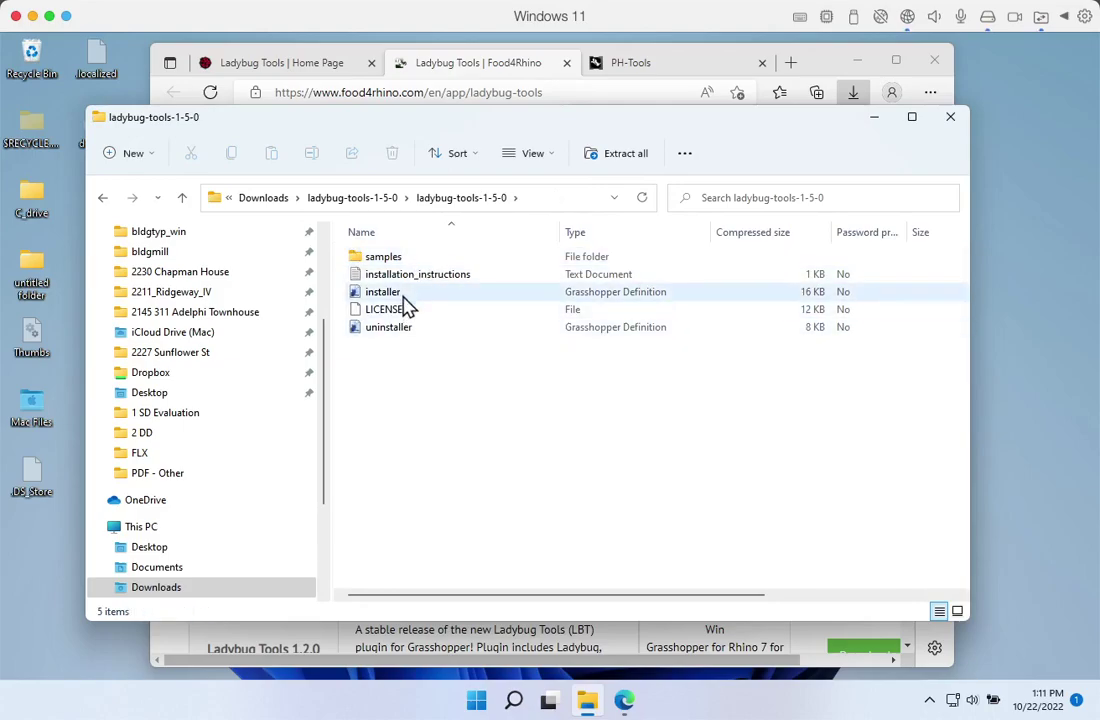
pyautogui.click(405, 294)
pyautogui.click(400, 303)
pyautogui.click(398, 302)
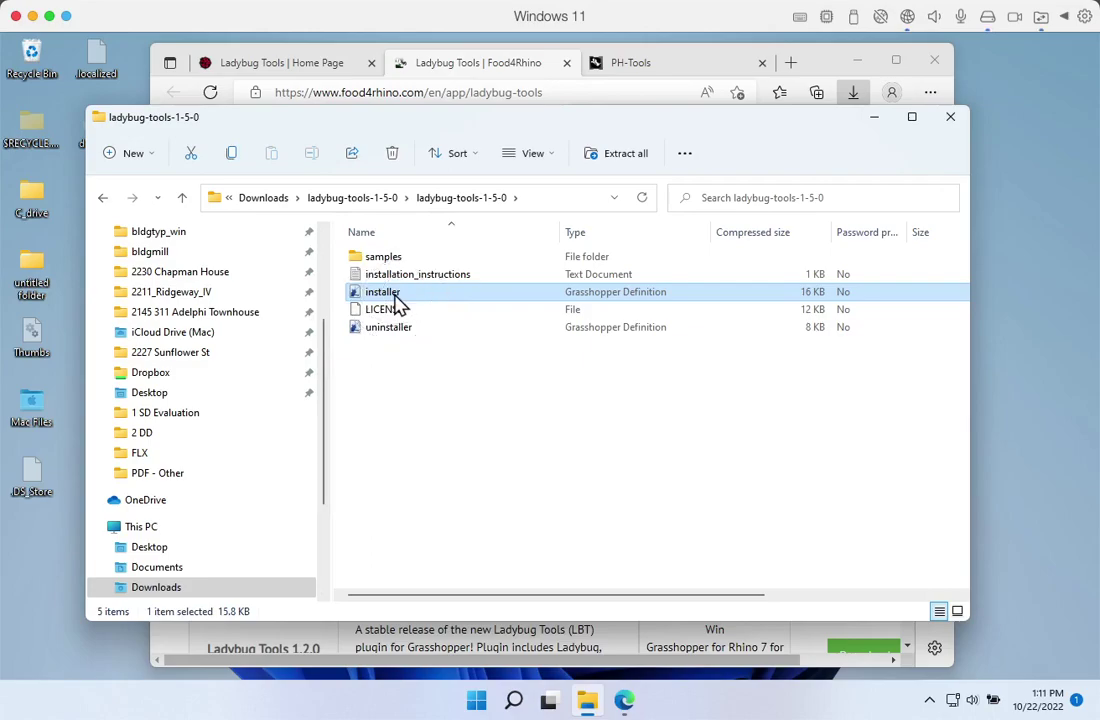
pyautogui.click(398, 303)
pyautogui.click(398, 303)
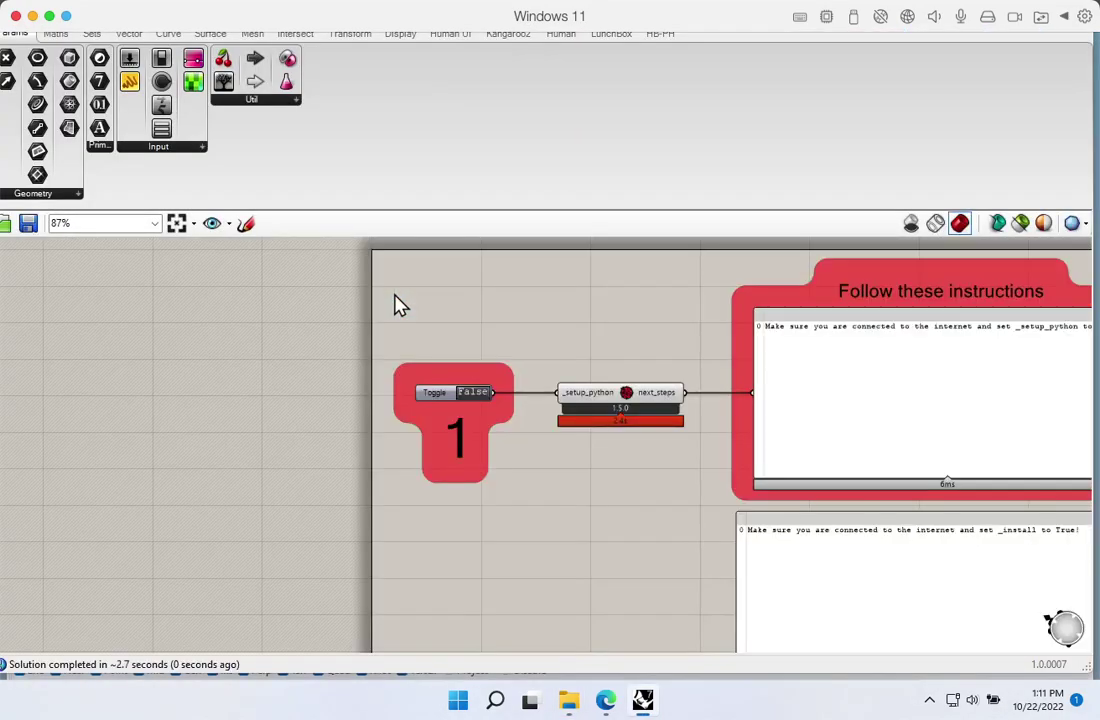
# Run the Python setup by switching the toggle feeding the _setup_python input in section 1 to True
pyautogui.moveTo(400, 207); pyautogui.dragTo(405, 121)
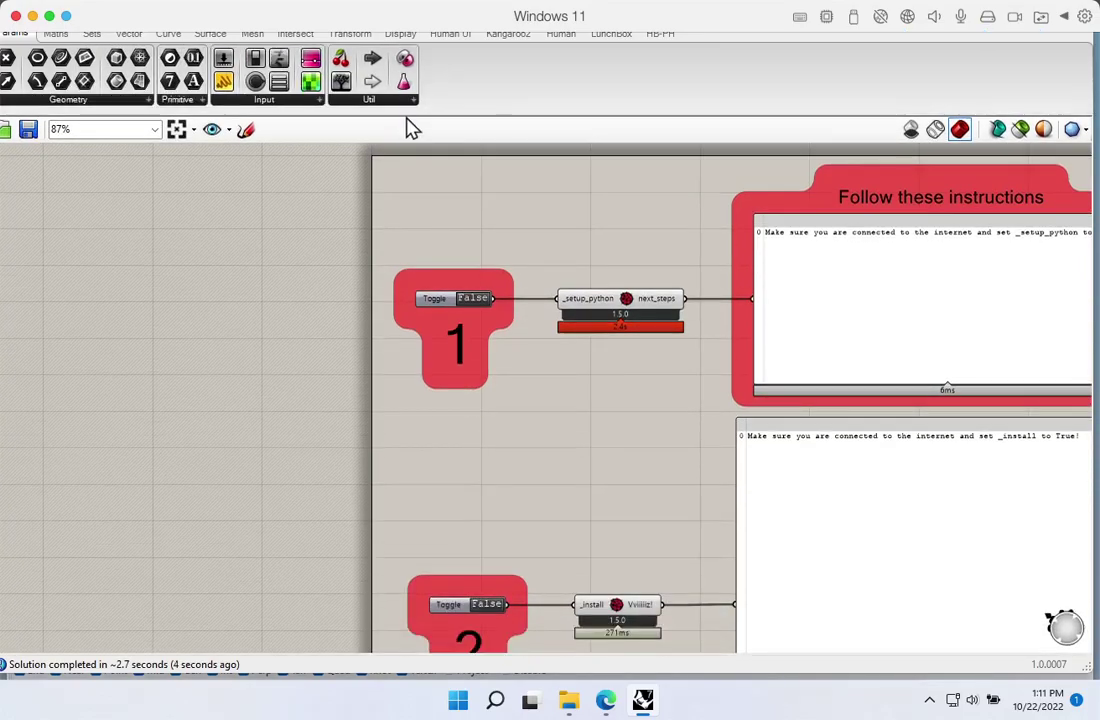
pyautogui.moveTo(781, 432); pyautogui.dragTo(541, 456, button='right')
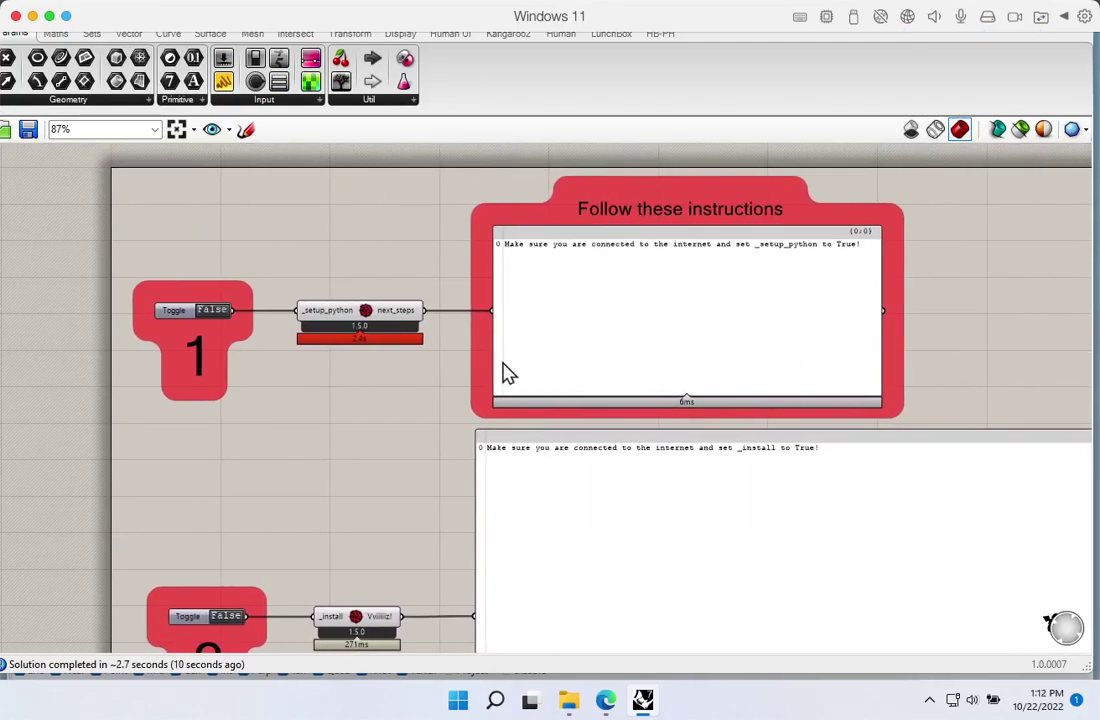
pyautogui.moveTo(312, 360); pyautogui.dragTo(328, 440, button='right')
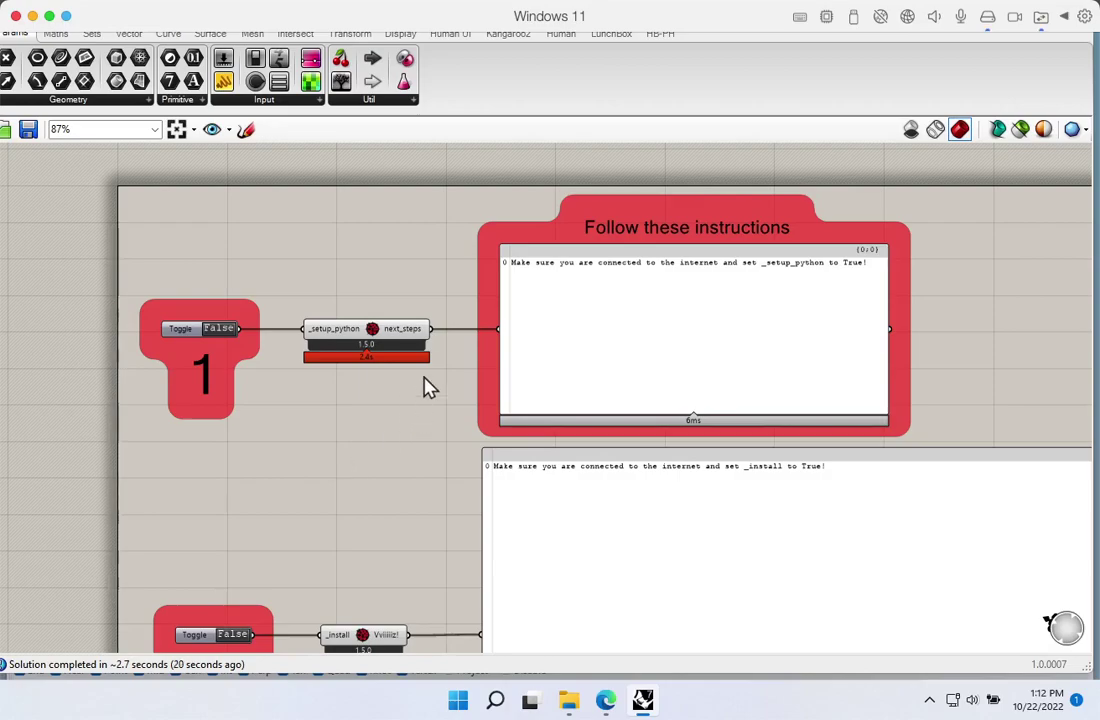
pyautogui.scroll(3, 420, 308)
pyautogui.moveTo(420, 307); pyautogui.dragTo(466, 322, button='right')
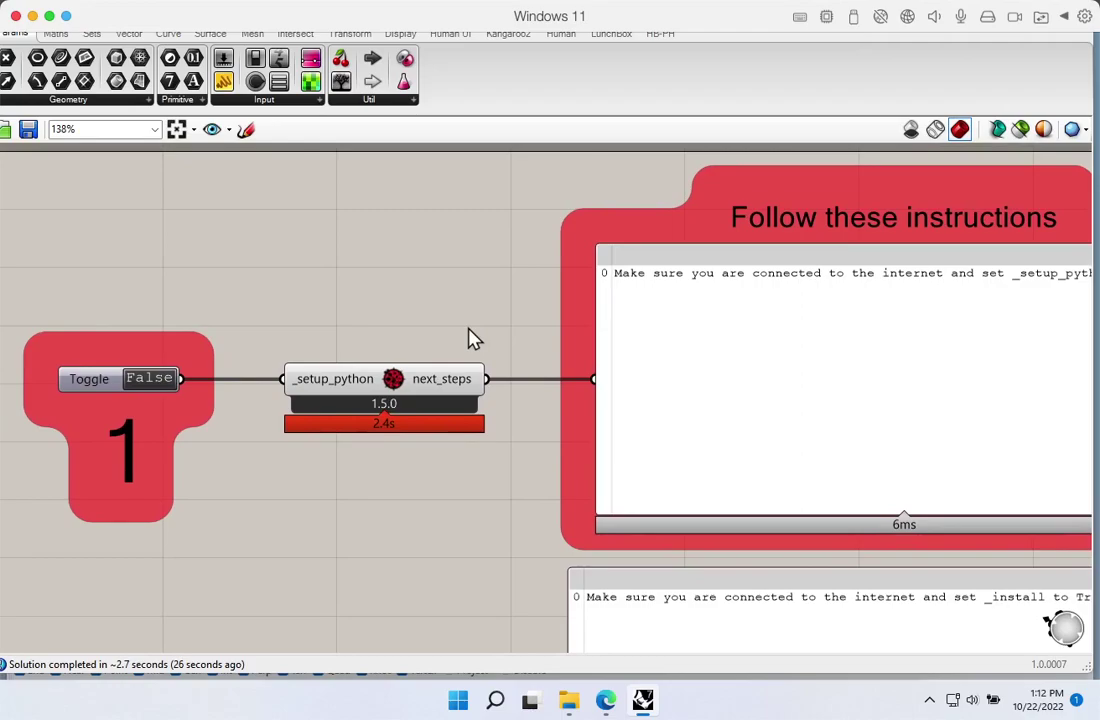
pyautogui.scroll(-2, 470, 338)
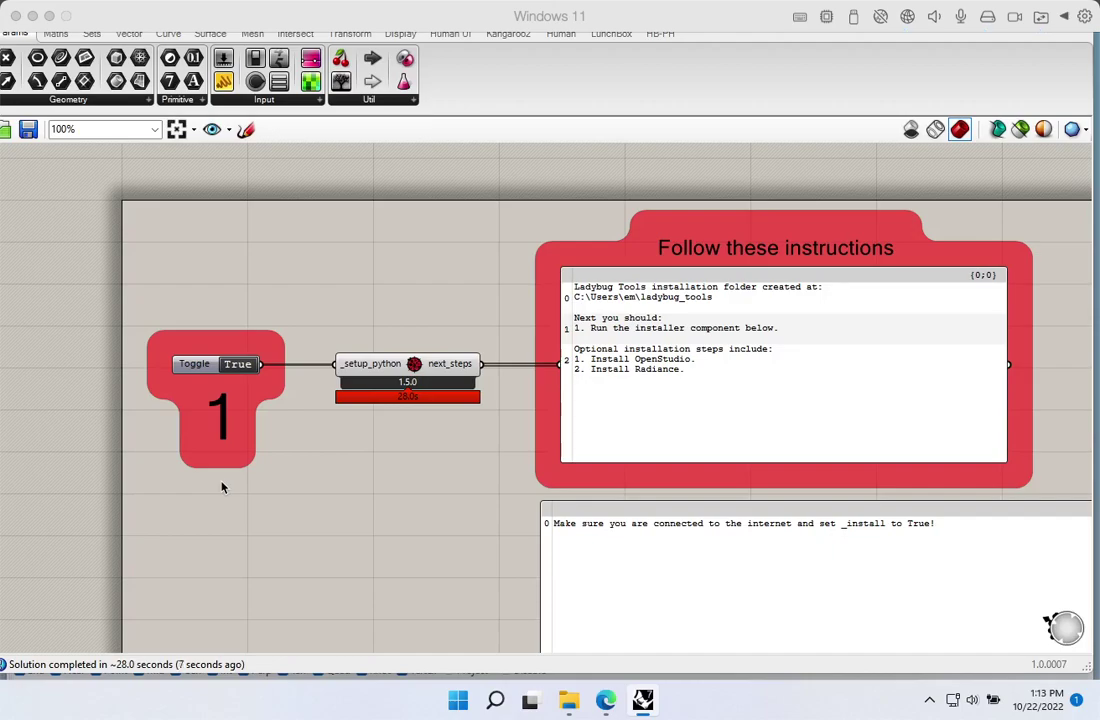
# Install Ladybug Tools by switching the section 2 _install toggle to True, and dismiss the completion dialog
pyautogui.click(588, 299)
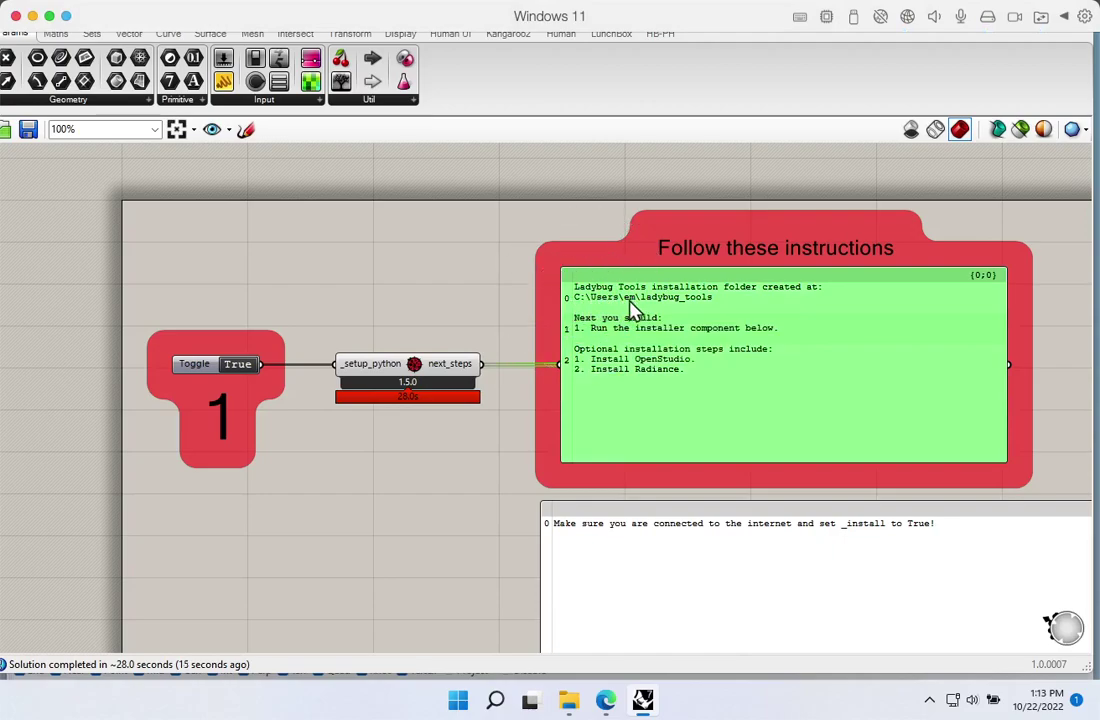
pyautogui.click(703, 303)
pyautogui.moveTo(506, 633); pyautogui.dragTo(493, 292, button='right')
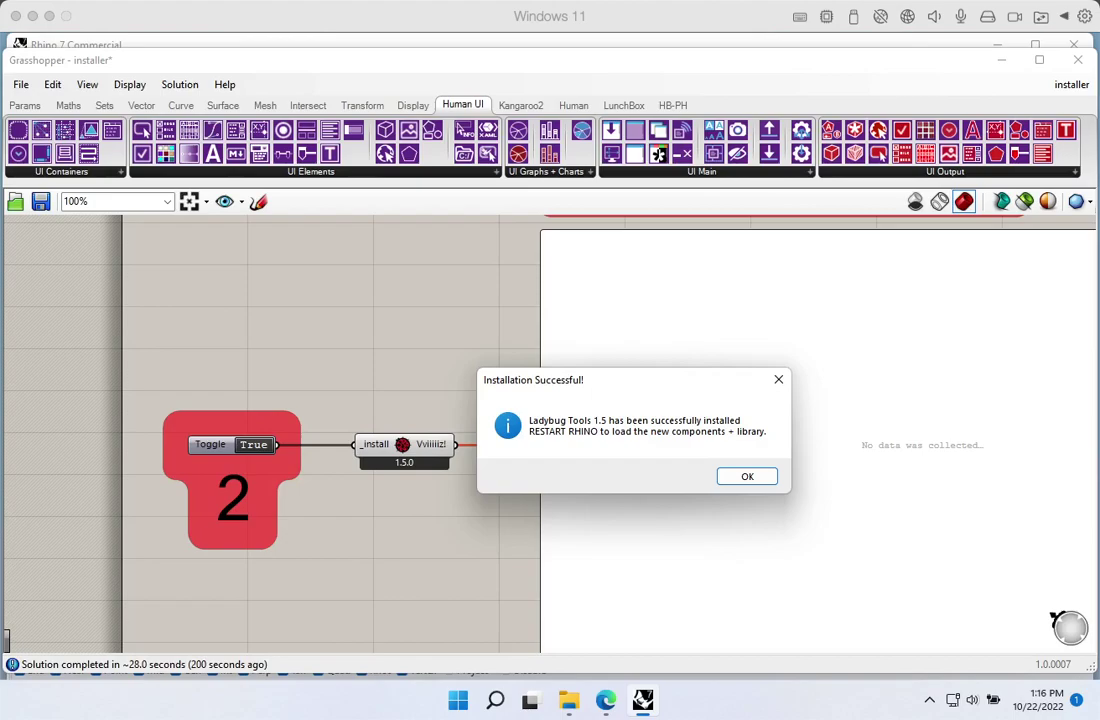
pyautogui.click(750, 478)
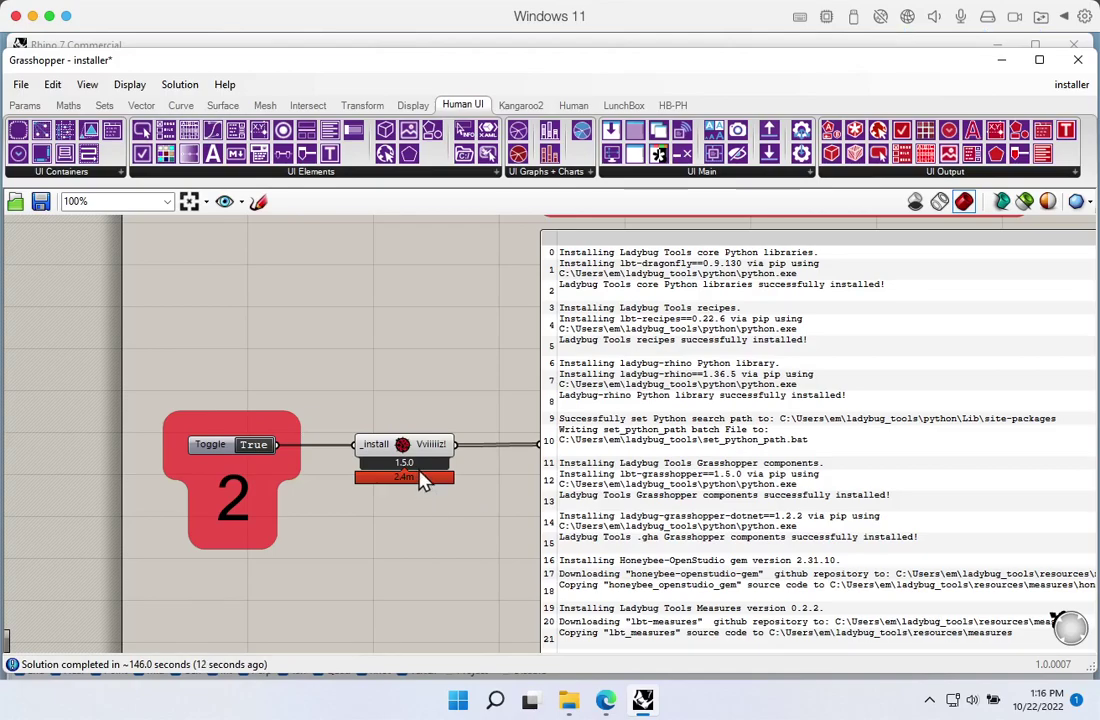
# Close Grasshopper and Rhino without saving the changed installer definition
pyautogui.click(1078, 61)
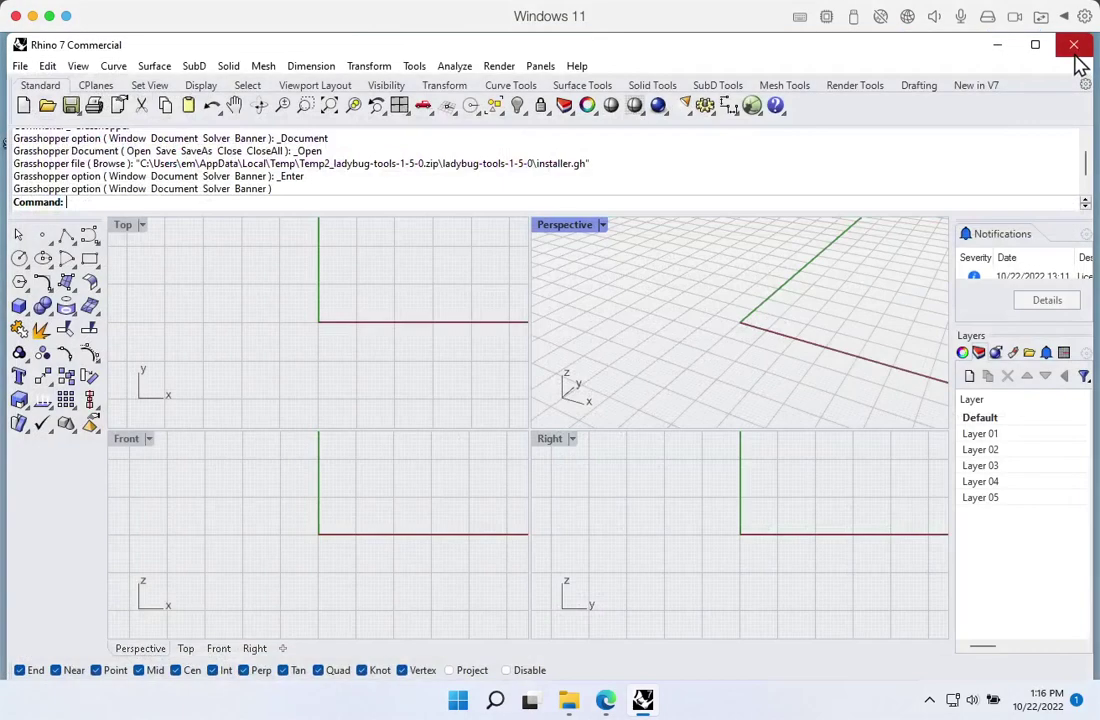
pyautogui.click(1075, 50)
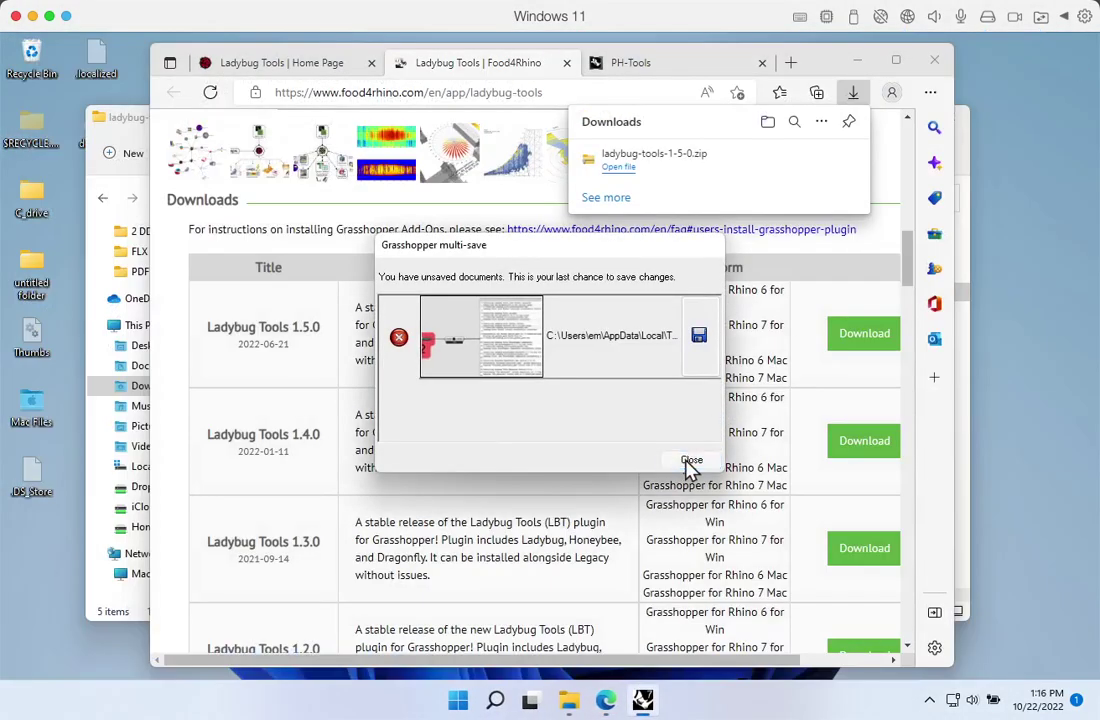
pyautogui.click(691, 461)
pyautogui.click(549, 94)
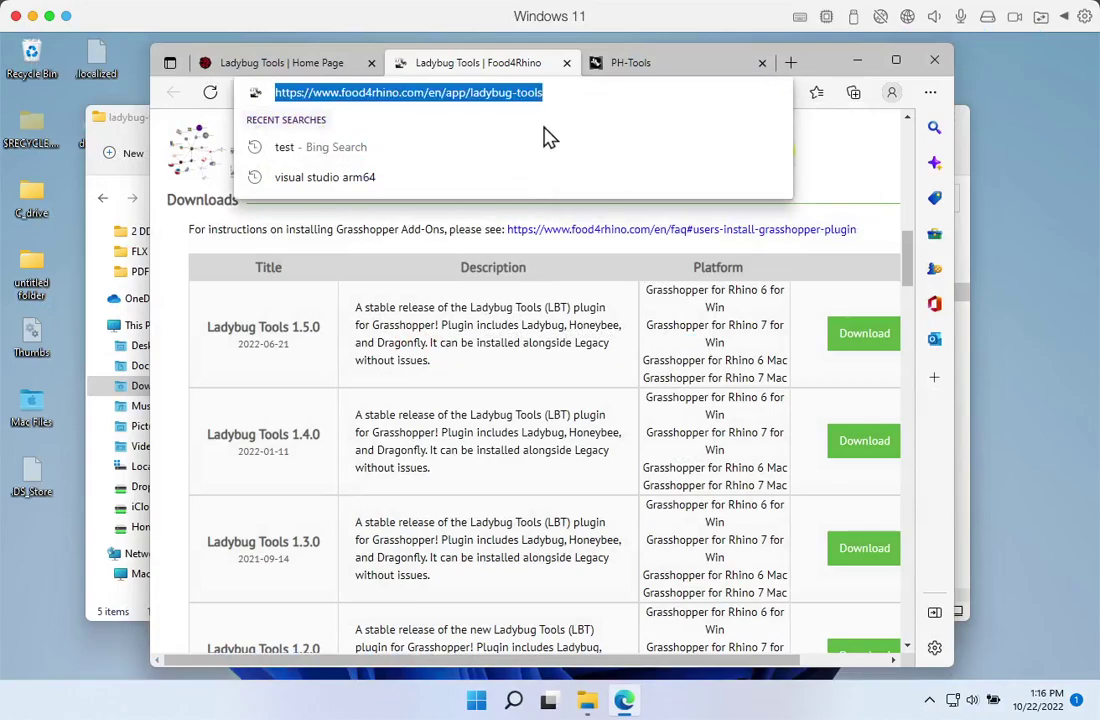
# Restart Rhino 7 with a new document from the Small Objects - Meters template and open Grasshopper
pyautogui.click(480, 702)
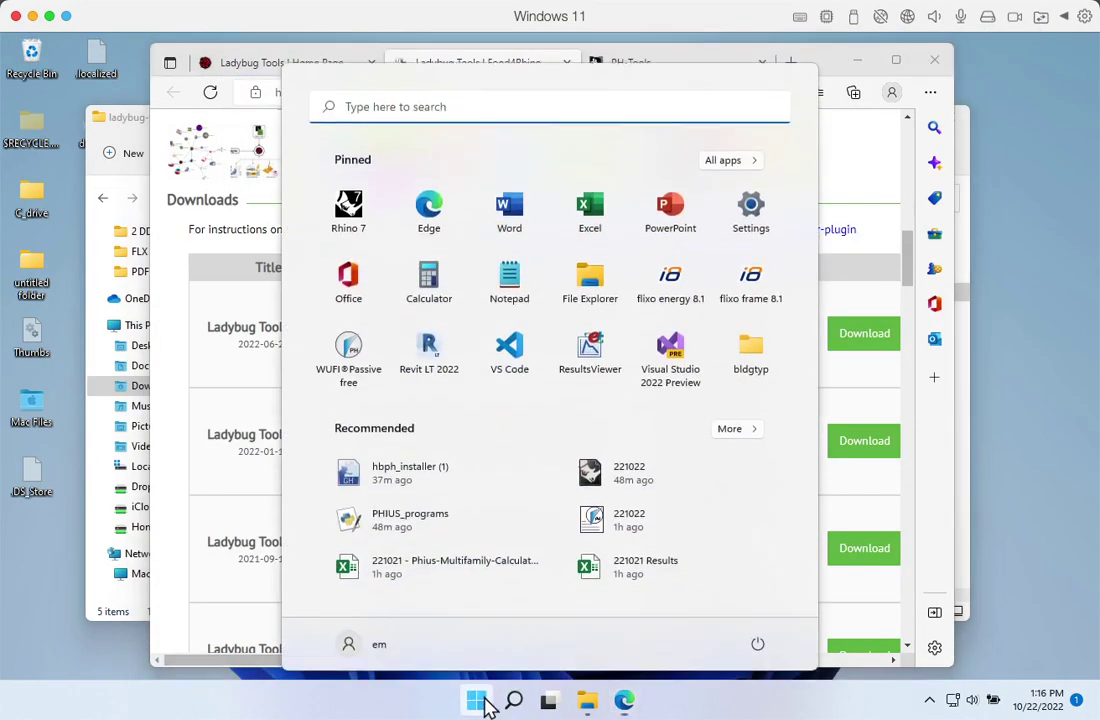
pyautogui.click(349, 208)
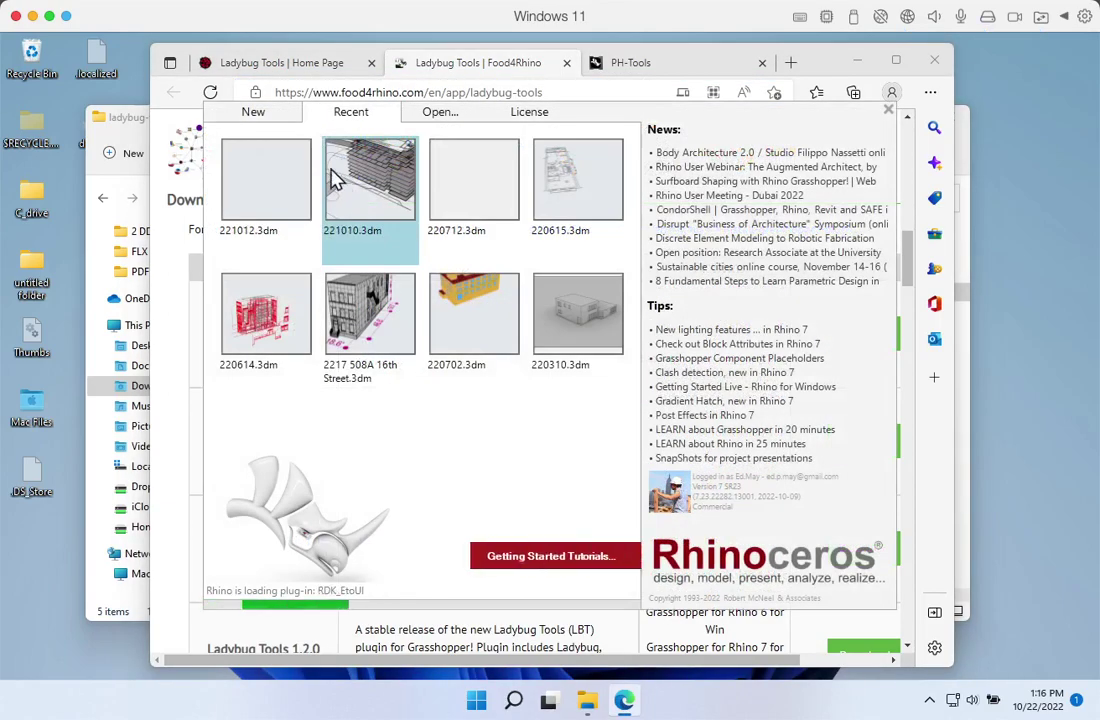
pyautogui.click(252, 112)
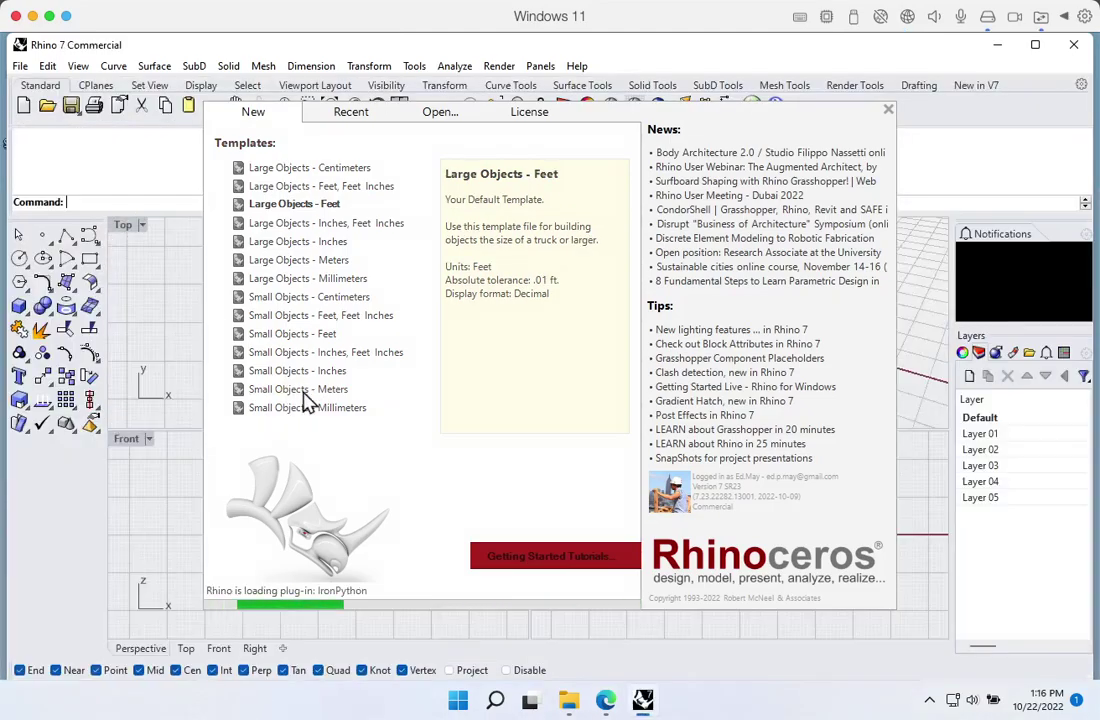
pyautogui.click(305, 389)
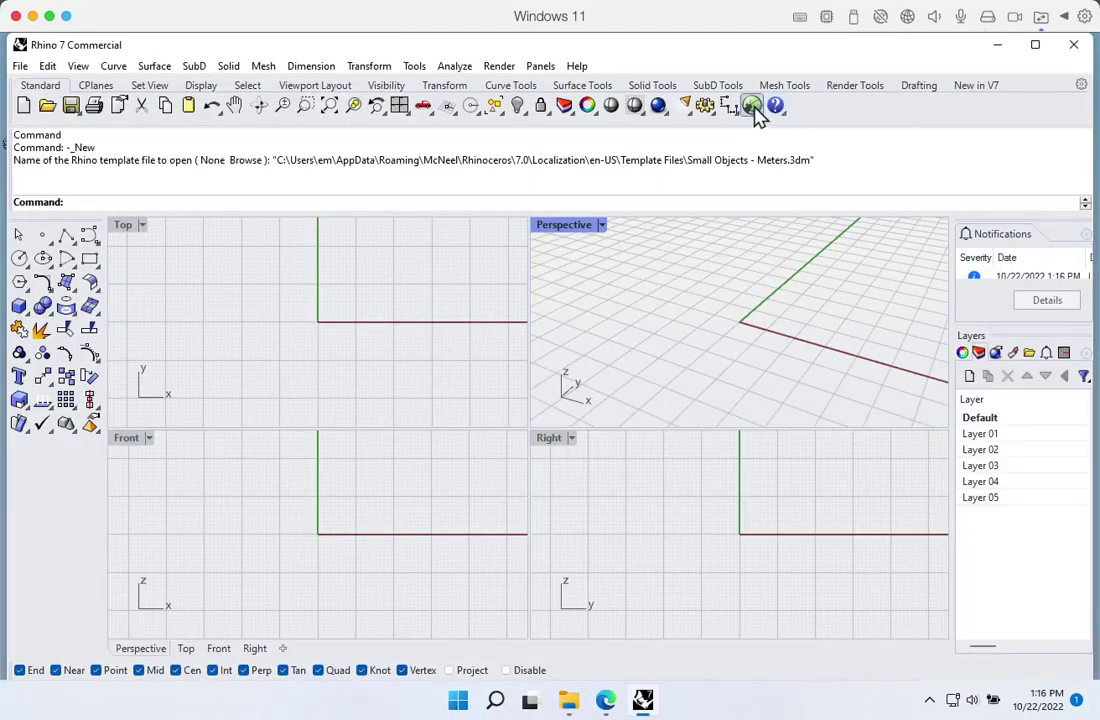
pyautogui.click(752, 106)
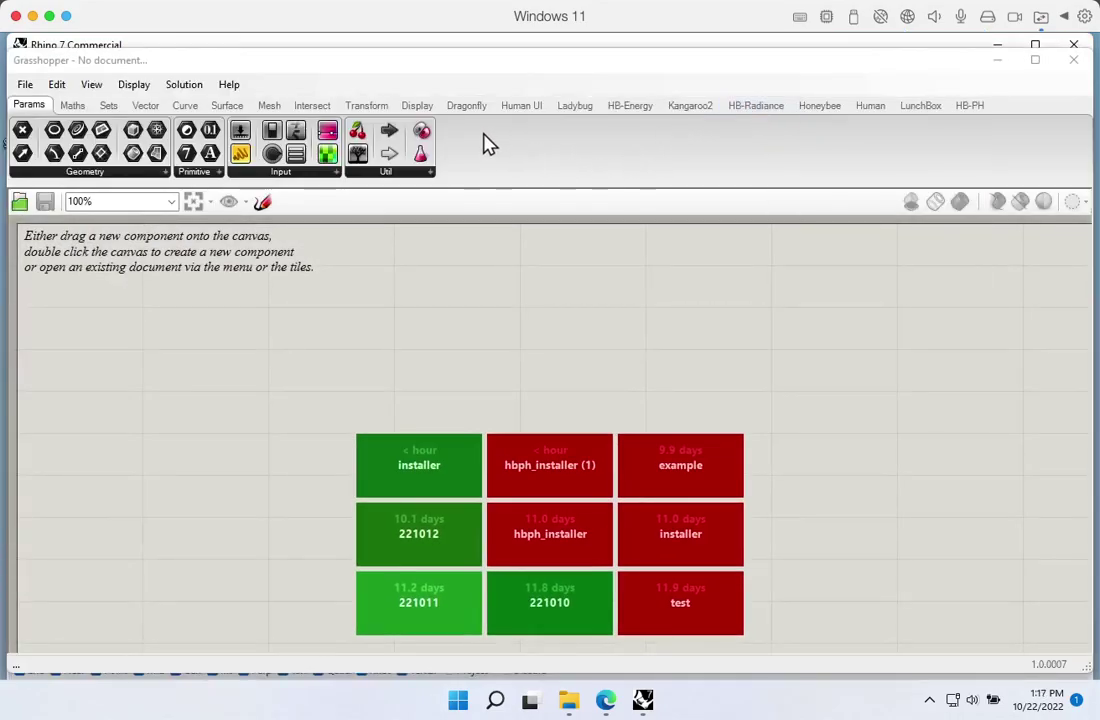
# Check the installed Honeybee, Ladybug, HB-Radiance and HB-Energy component sets in Grasshopper
pyautogui.click(818, 110)
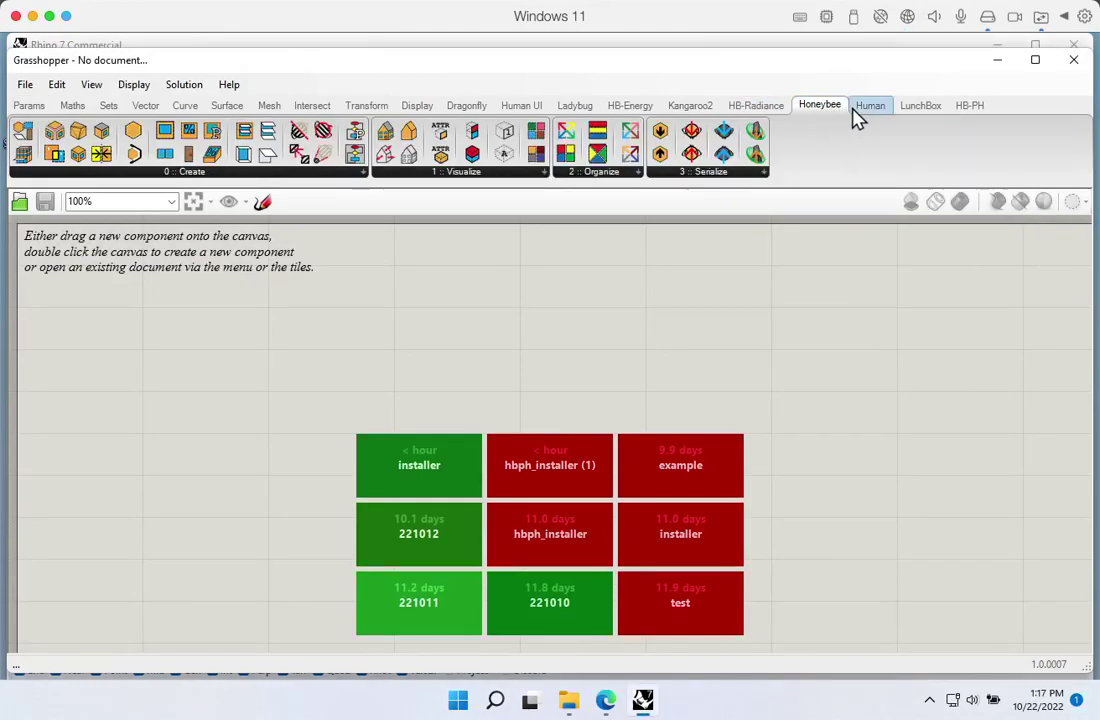
pyautogui.click(572, 106)
pyautogui.moveTo(568, 108)
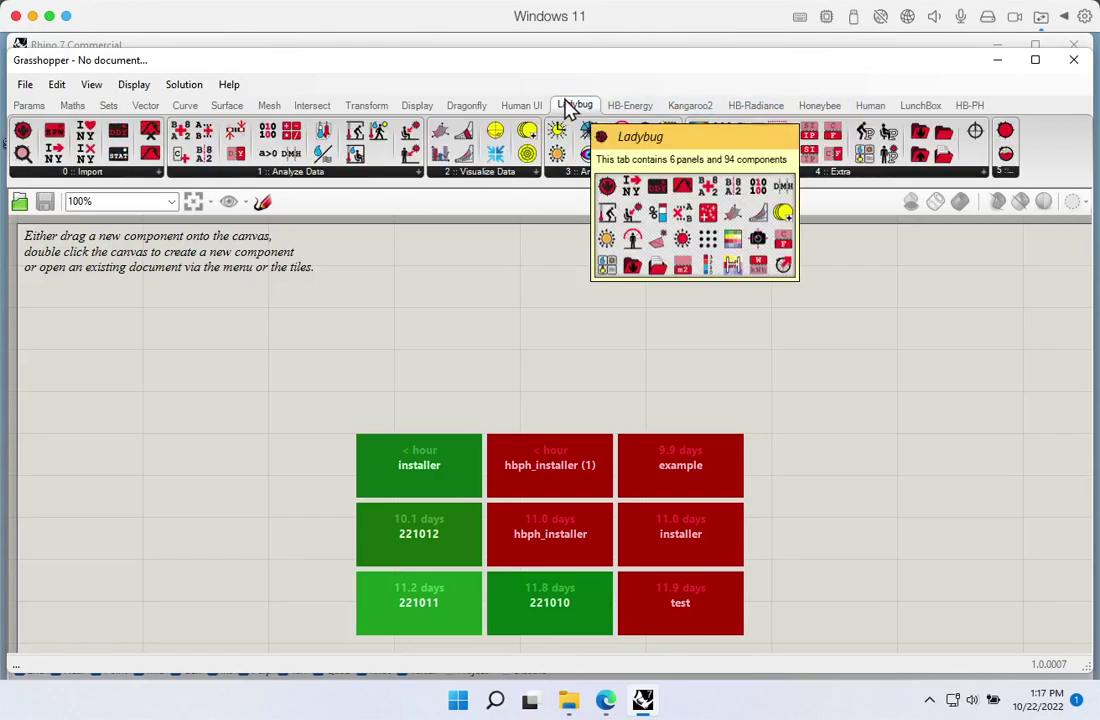
pyautogui.click(748, 112)
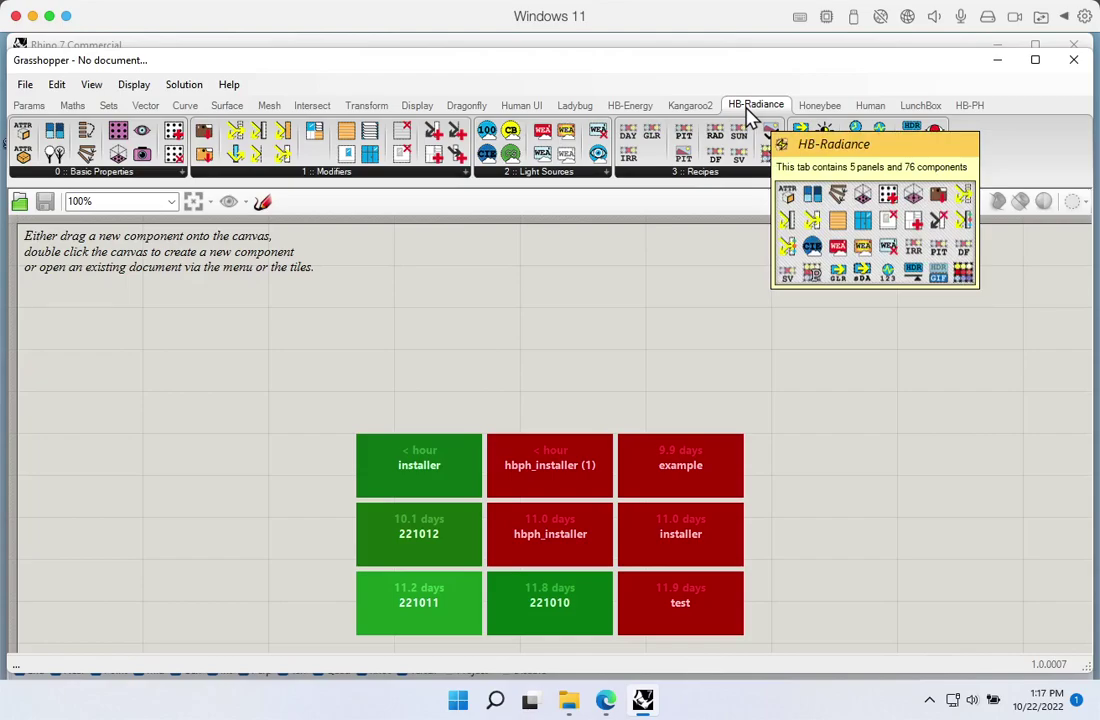
pyautogui.click(628, 108)
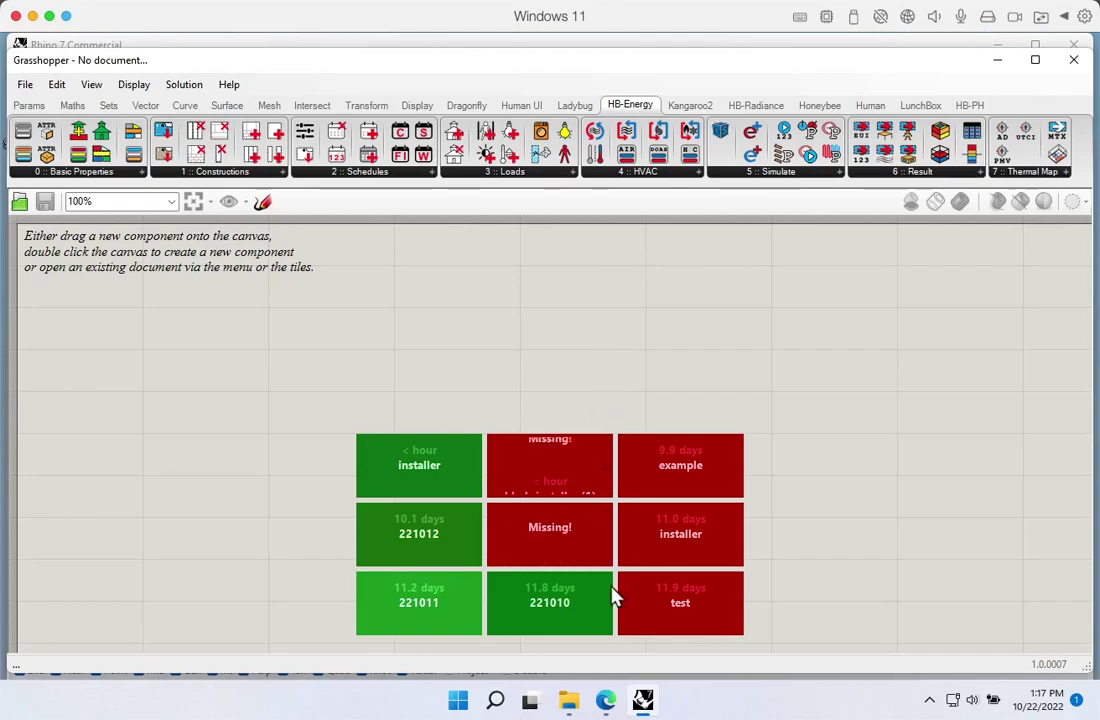
# Switch to Edge and close the food4Rhino and Ladybug Tools pages, keeping the PH-Tools website open
pyautogui.click(605, 700)
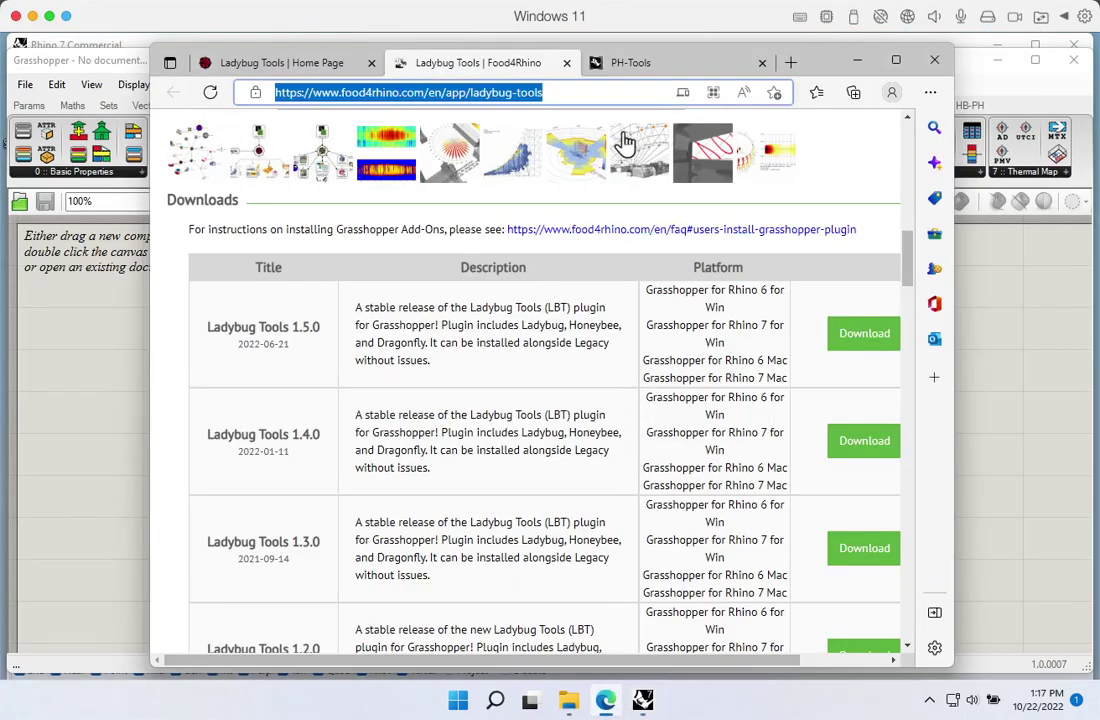
pyautogui.click(566, 64)
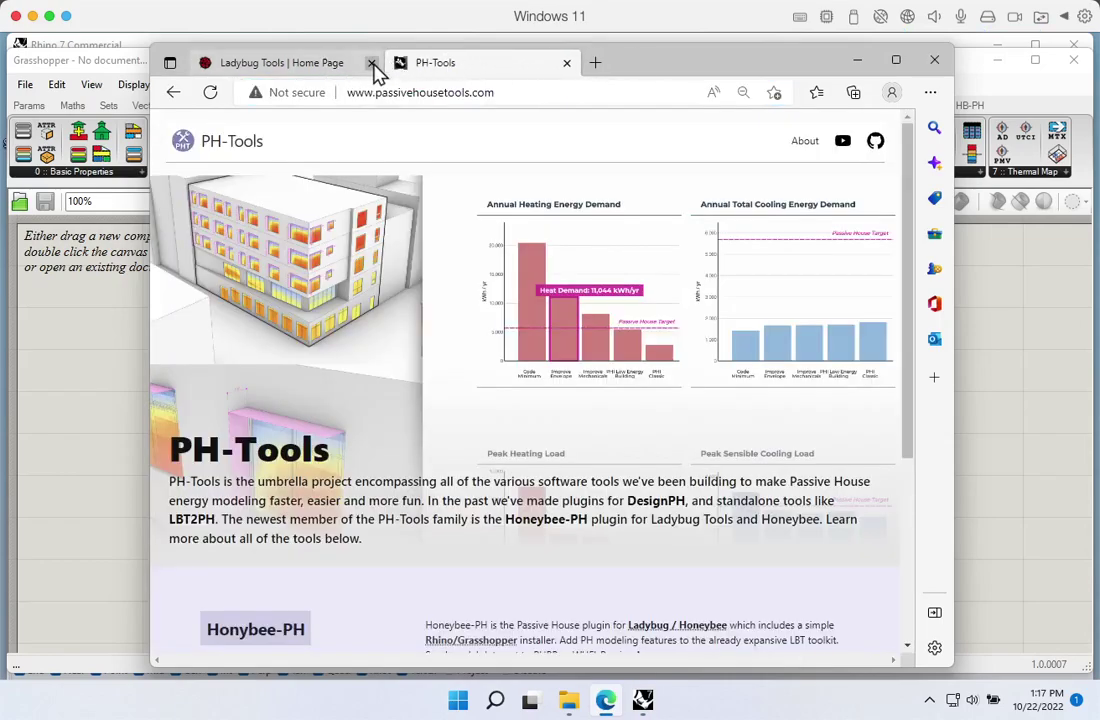
pyautogui.click(372, 64)
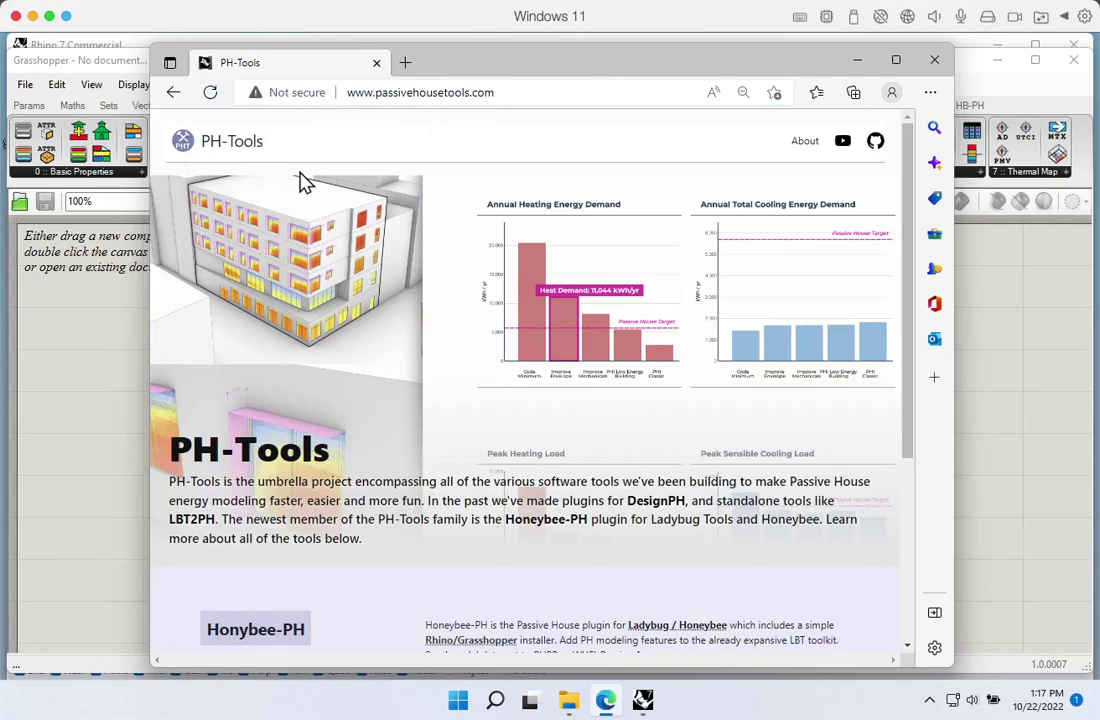
# Open the Honeybee-PH plugin page from the PH-Tools home page
pyautogui.click(517, 93)
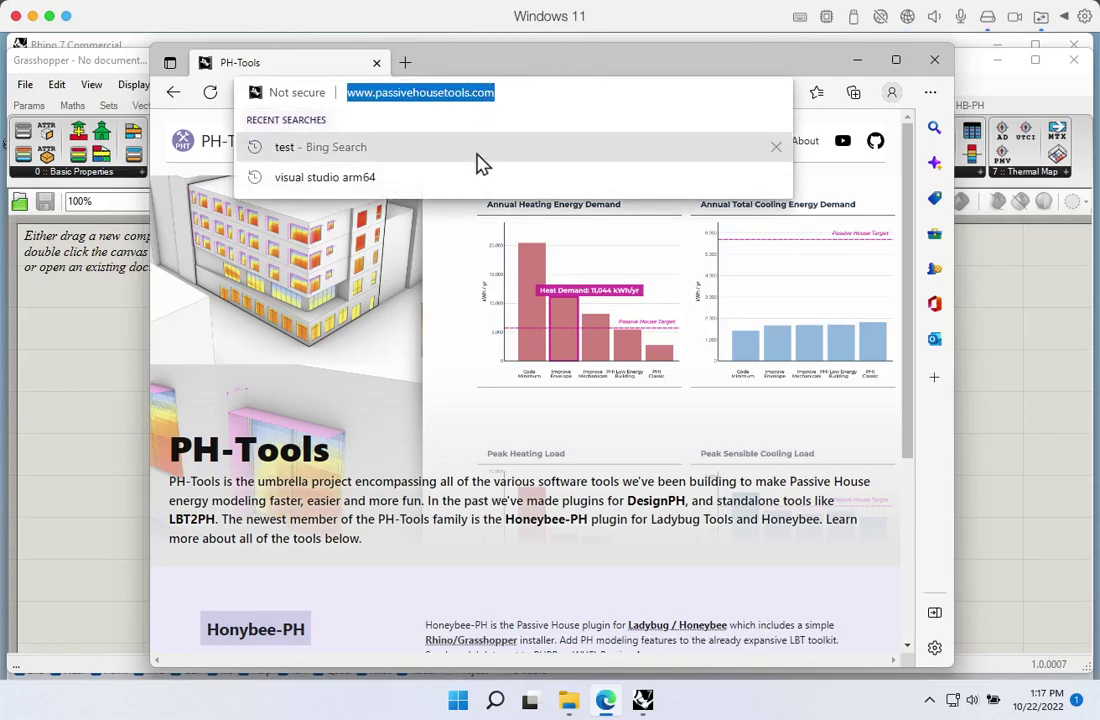
pyautogui.click(370, 500)
pyautogui.scroll(-3, 340, 500)
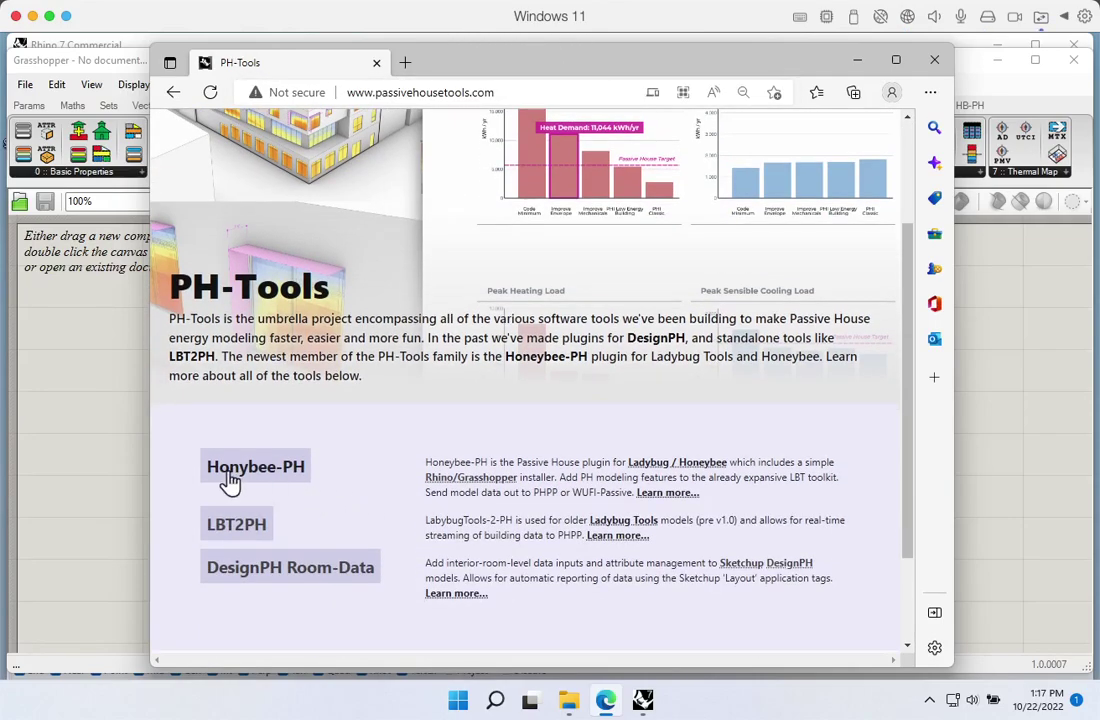
pyautogui.click(268, 469)
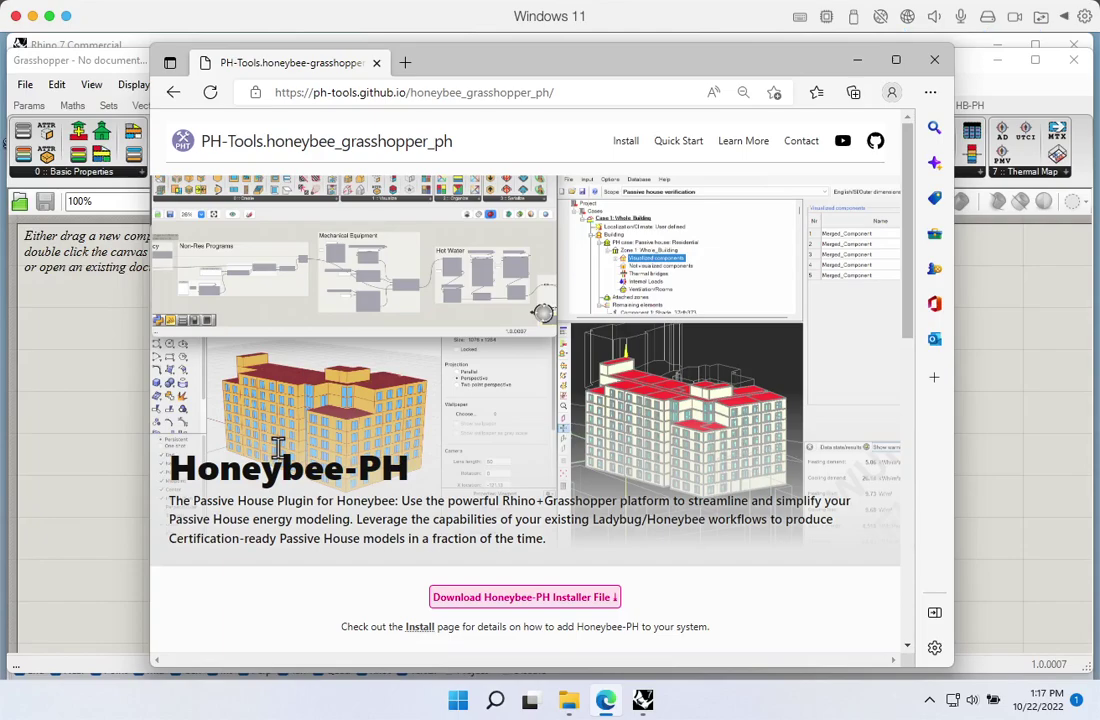
# Download the Honeybee-PH installer file and open hbph_installer from the Downloads folder in Grasshopper
pyautogui.scroll(-1, 278, 447)
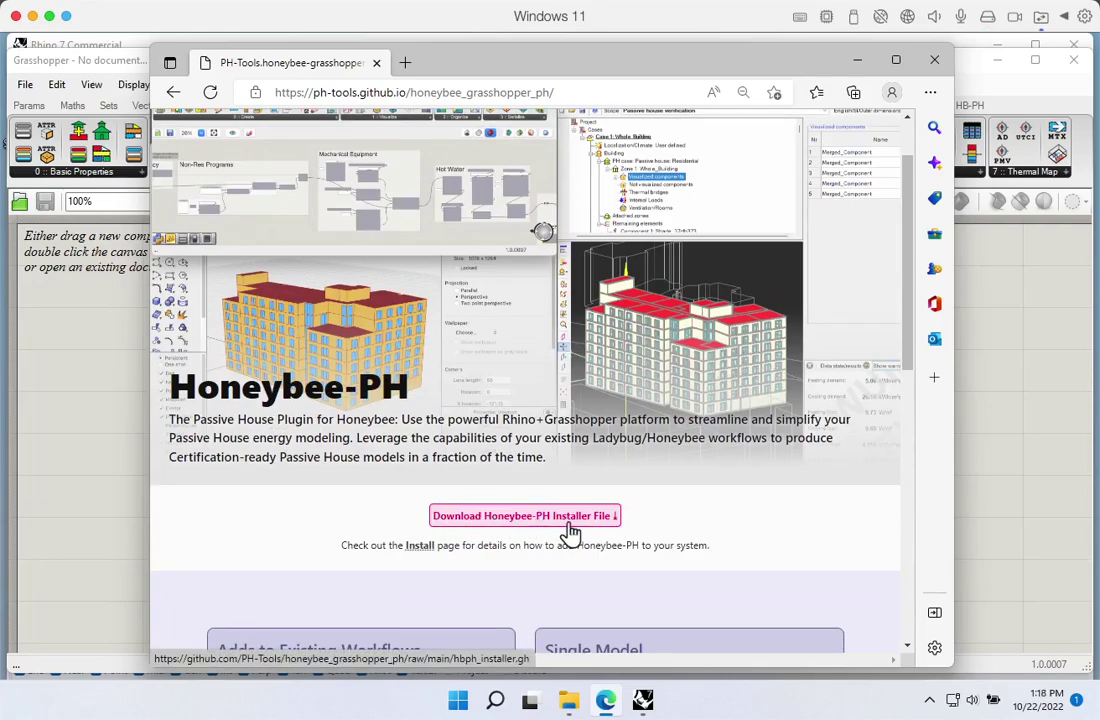
pyautogui.click(515, 527)
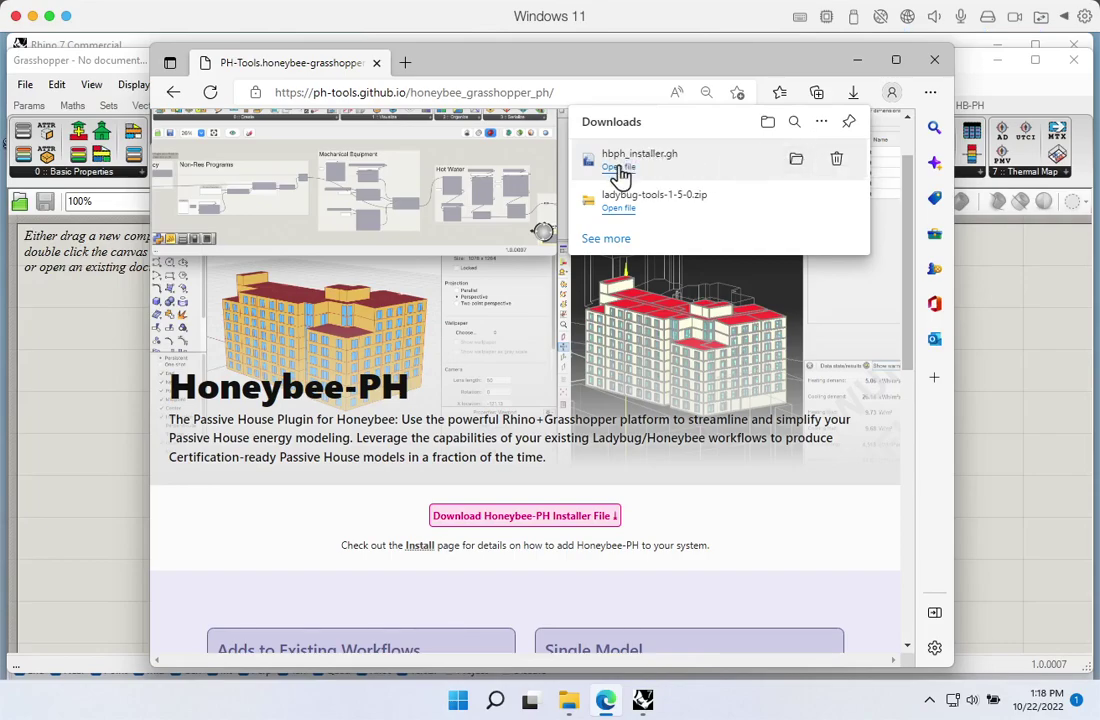
pyautogui.click(800, 163)
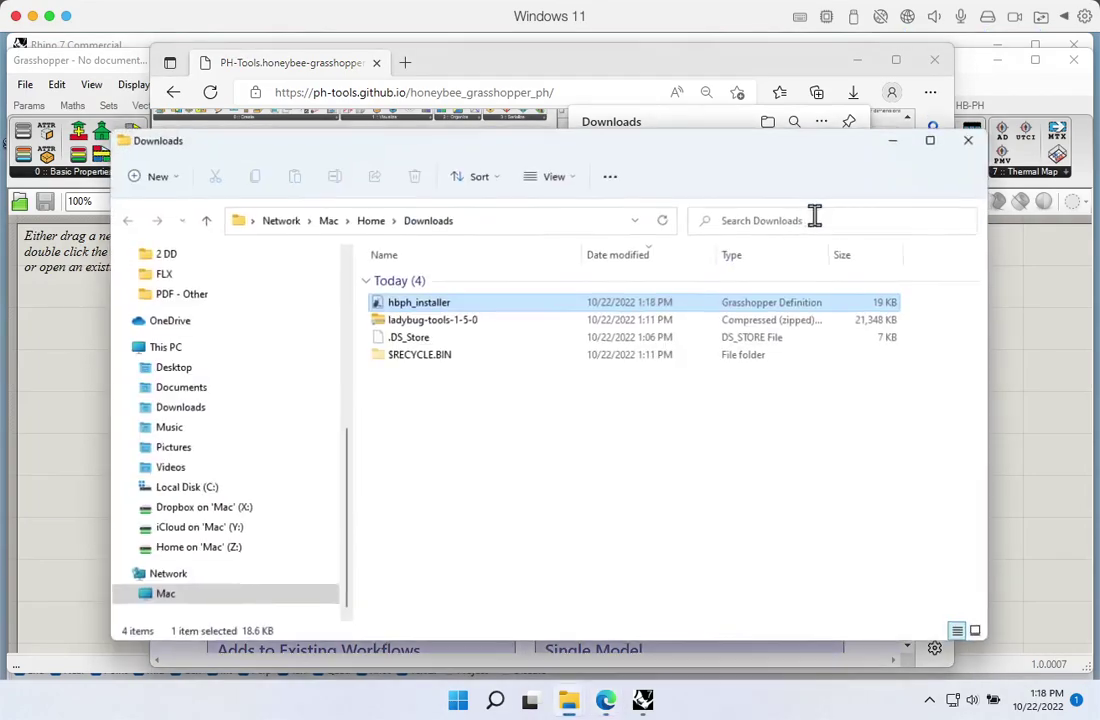
pyautogui.doubleClick(443, 305)
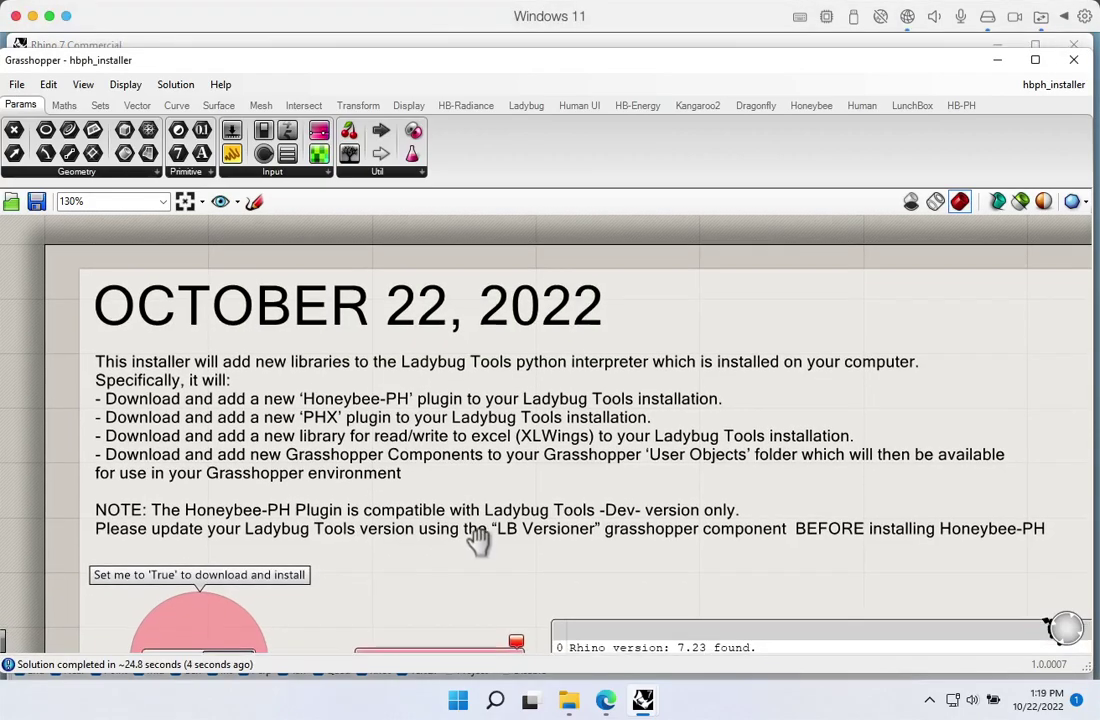
# Read the Honeybee-PH installer's instructions and the version compatibility messages in its output panel
pyautogui.moveTo(478, 540); pyautogui.dragTo(462, 459, button='right')
pyautogui.scroll(-2, 466, 471)
pyautogui.moveTo(499, 497); pyautogui.dragTo(399, 489, button='right')
pyautogui.scroll(-1, 440, 498)
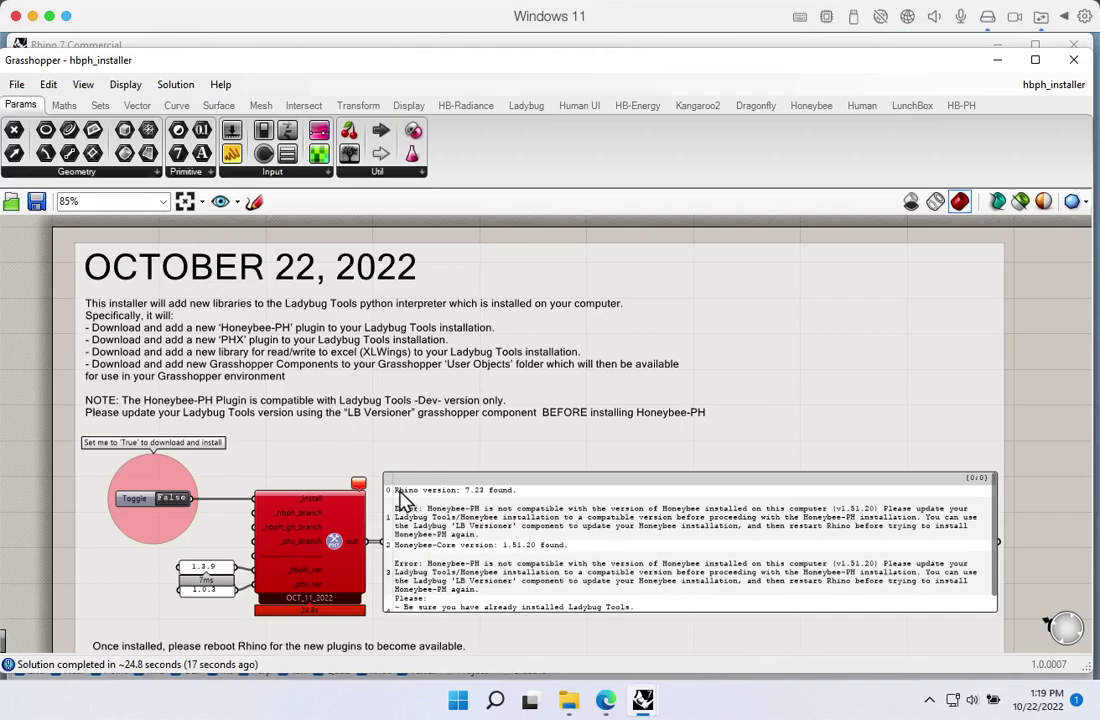
pyautogui.scroll(2, 586, 658)
pyautogui.scroll(1, 586, 658)
pyautogui.moveTo(586, 658); pyautogui.dragTo(449, 572, button='right')
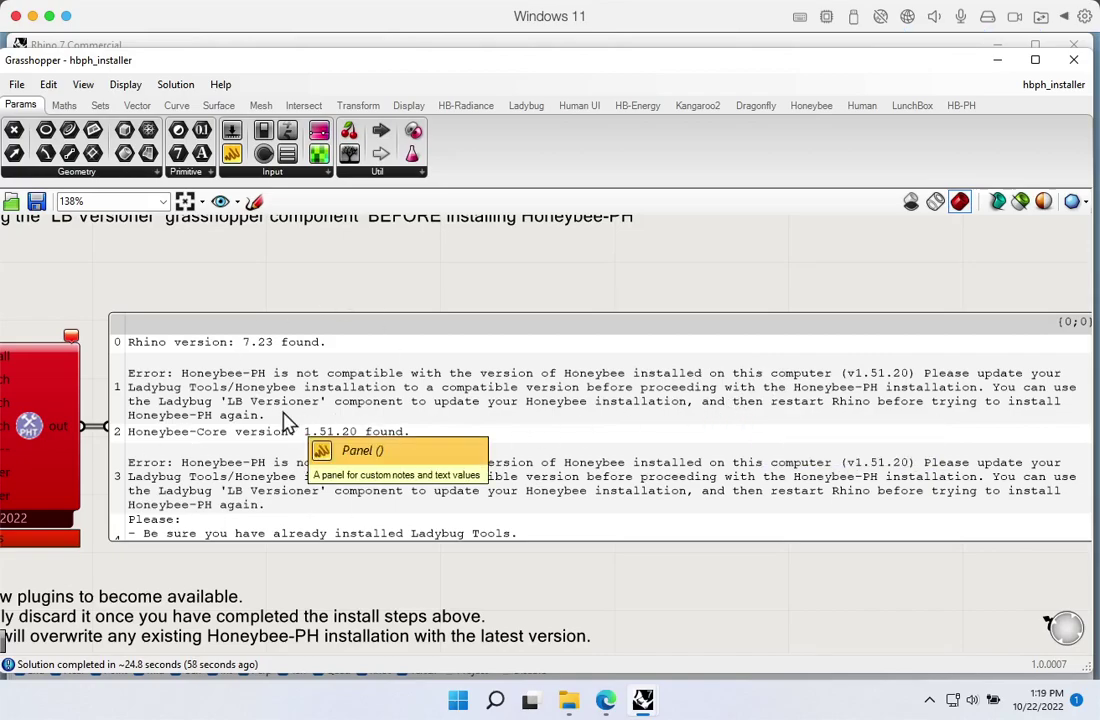
# Place the LB Versioner component from the Ladybug set on the empty canvas above the installer
pyautogui.moveTo(277, 412); pyautogui.dragTo(462, 516, button='right')
pyautogui.scroll(-4, 462, 516)
pyautogui.moveTo(125, 215); pyautogui.dragTo(153, 601, button='right')
pyautogui.scroll(1, 297, 318)
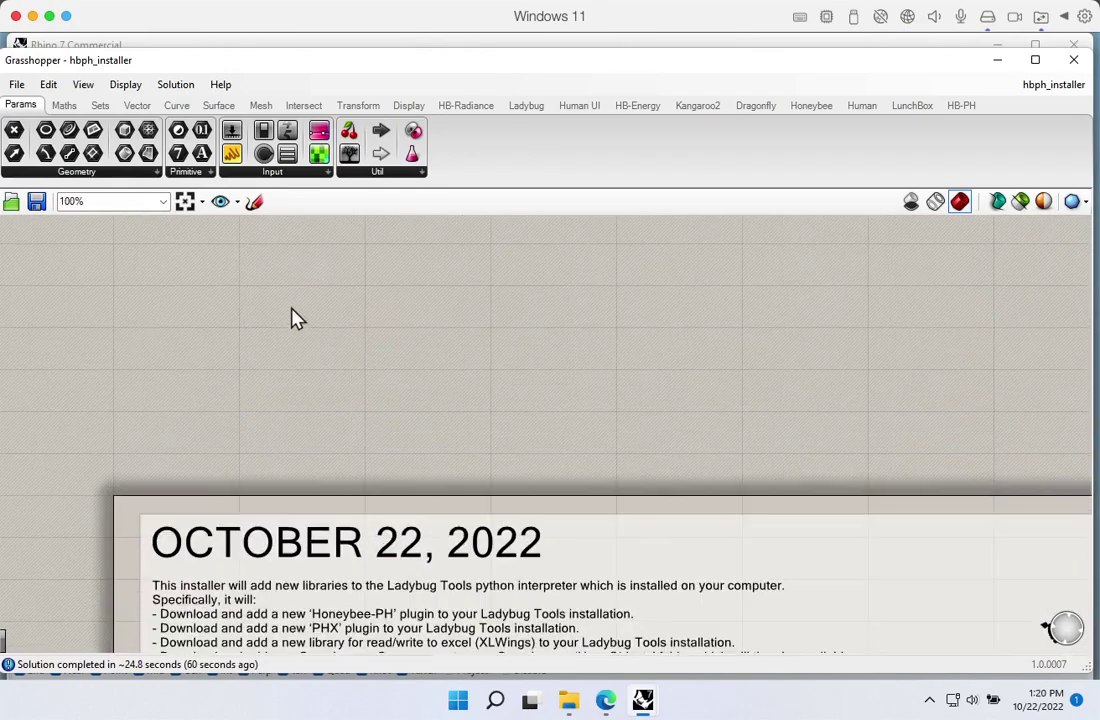
pyautogui.click(530, 118)
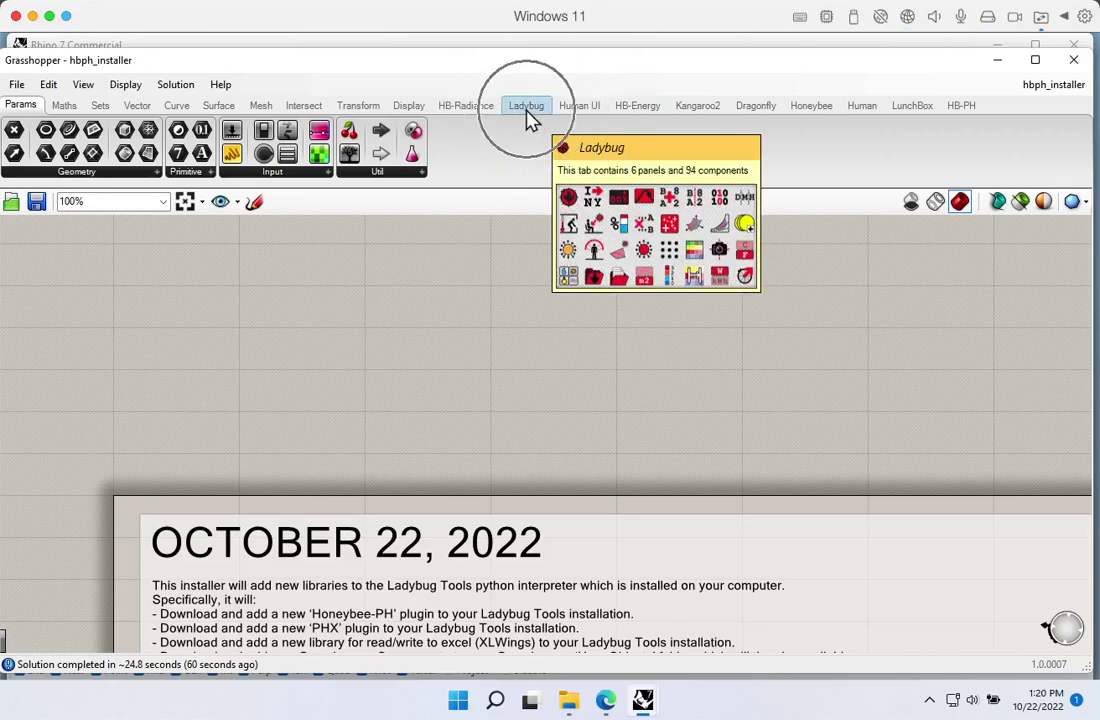
pyautogui.click(530, 118)
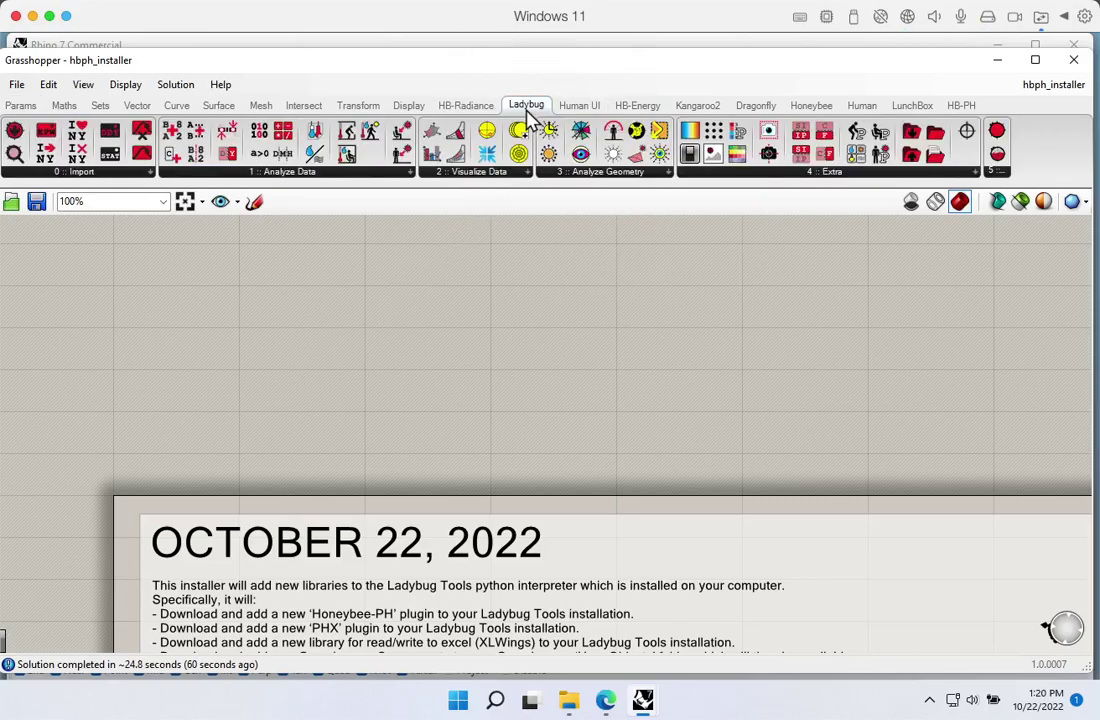
pyautogui.click(998, 131)
pyautogui.click(998, 155)
pyautogui.moveTo(1001, 165); pyautogui.dragTo(713, 268)
pyautogui.moveTo(590, 330); pyautogui.dragTo(589, 326)
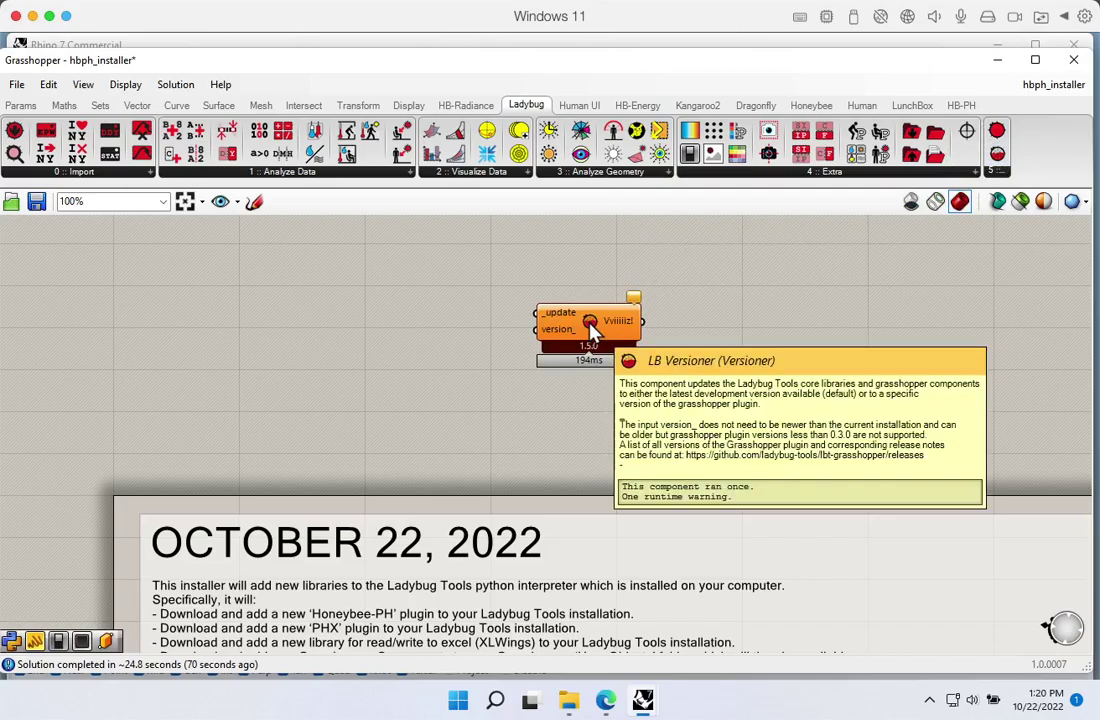
# Wire a new Button to the LB Versioner's _update input and trigger it to update Ladybug Tools to the latest version
pyautogui.doubleClick(430, 335)
pyautogui.write('but')
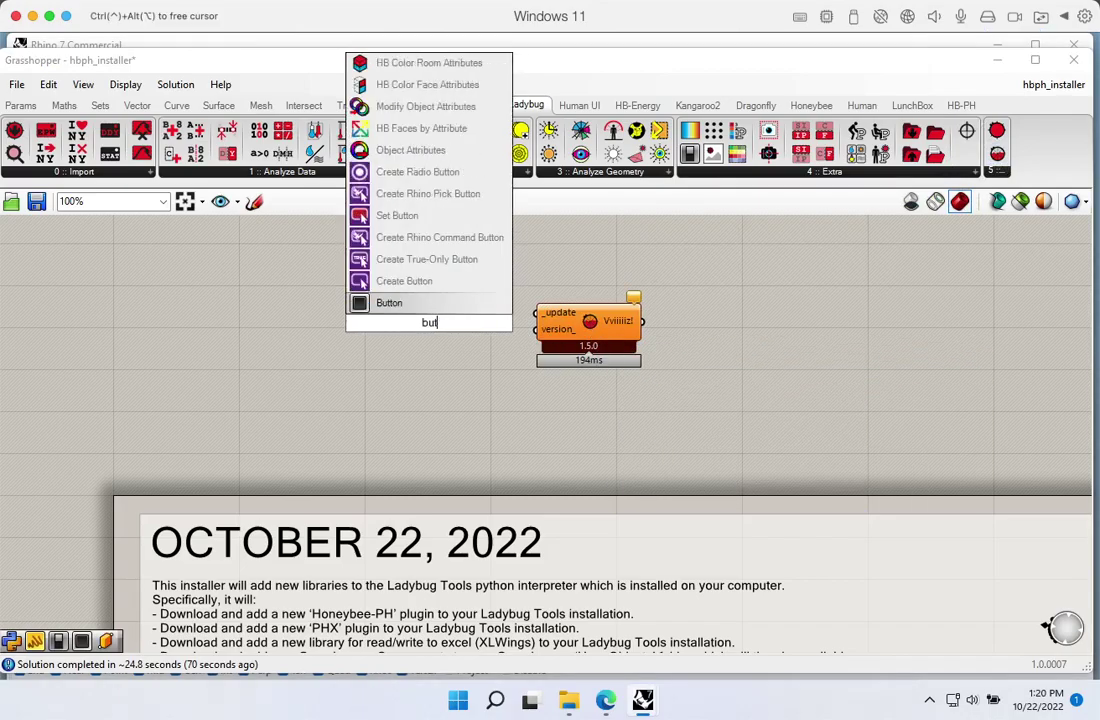
pyautogui.click(371, 306)
pyautogui.moveTo(474, 323); pyautogui.dragTo(541, 314)
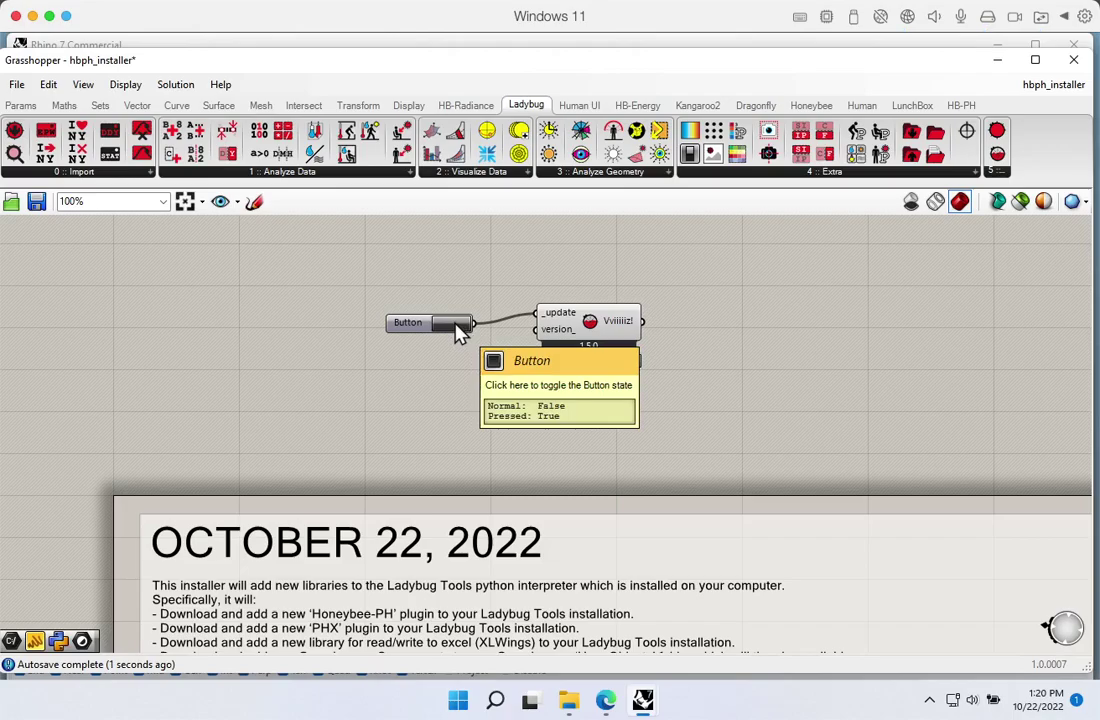
pyautogui.click(454, 324)
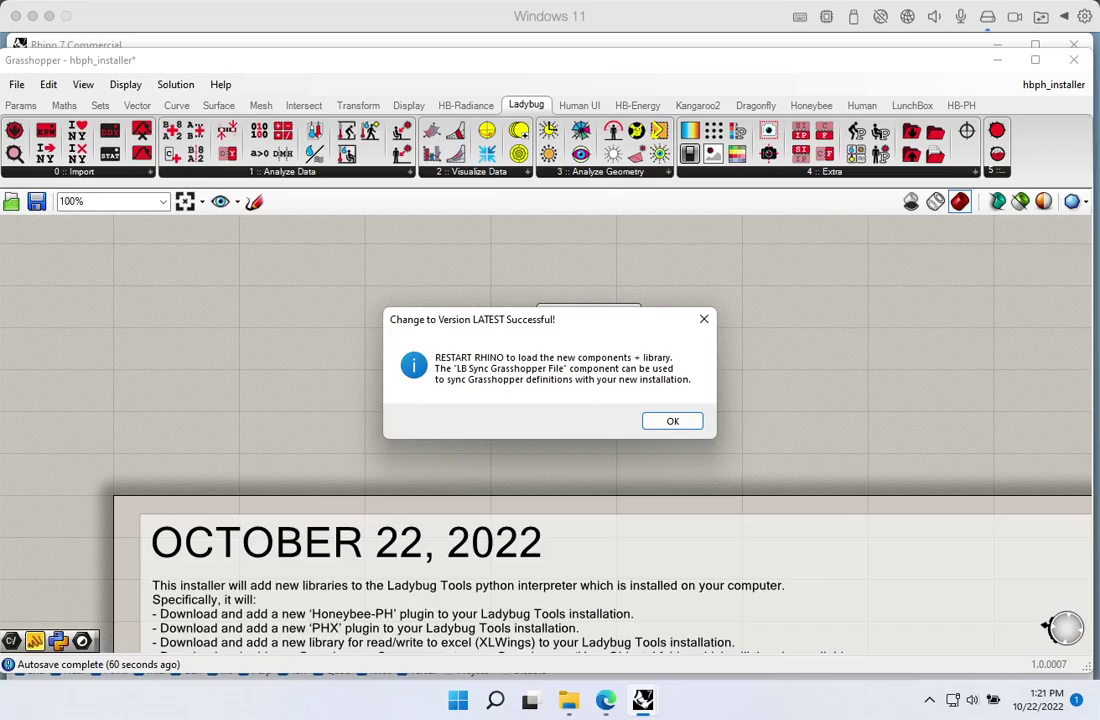
pyautogui.click(694, 426)
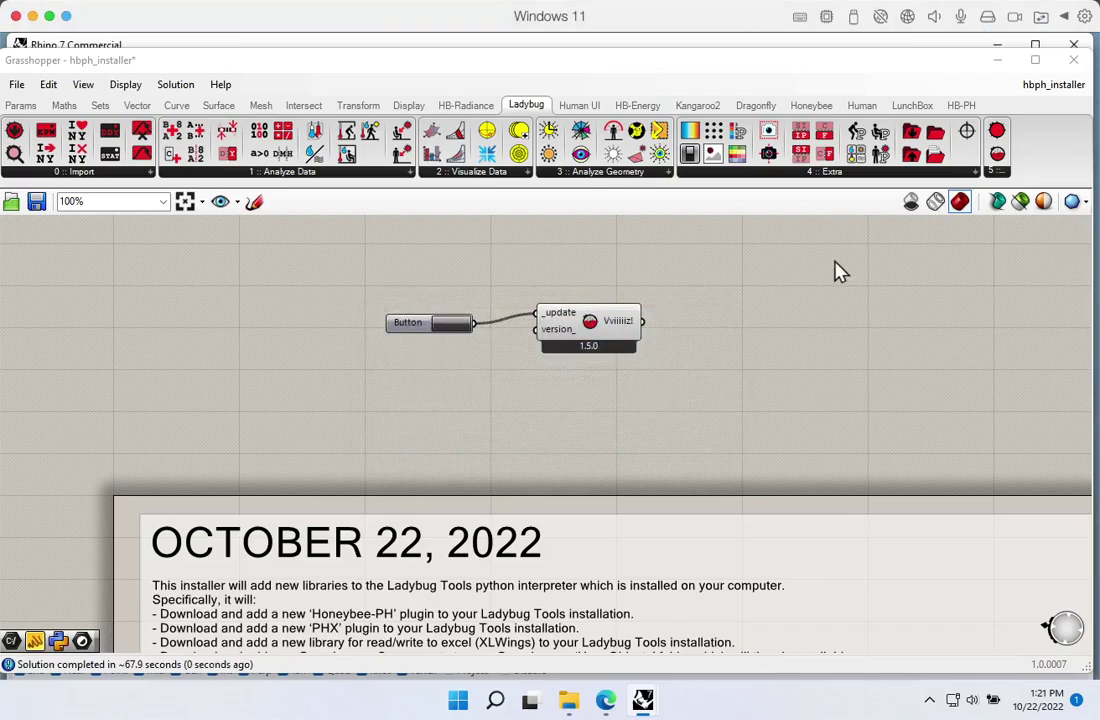
# Close Grasshopper and Rhino, discarding the unsaved changes to the hbph_installer definition
pyautogui.click(1073, 60)
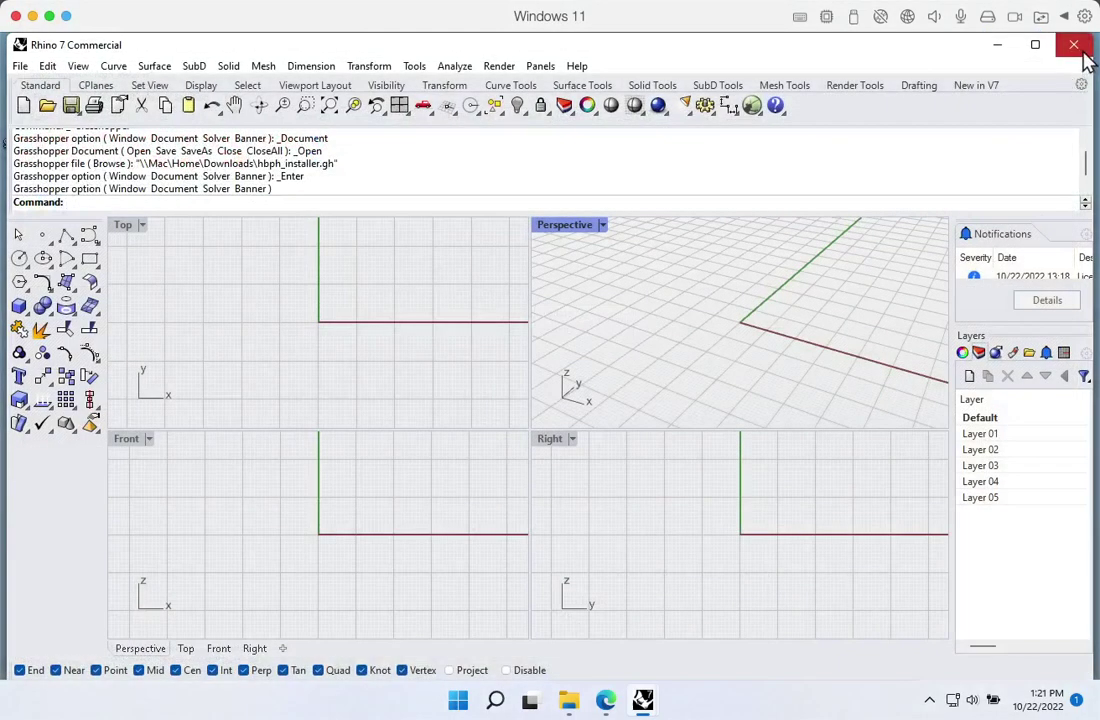
pyautogui.click(1076, 46)
pyautogui.click(692, 461)
pyautogui.click(1073, 43)
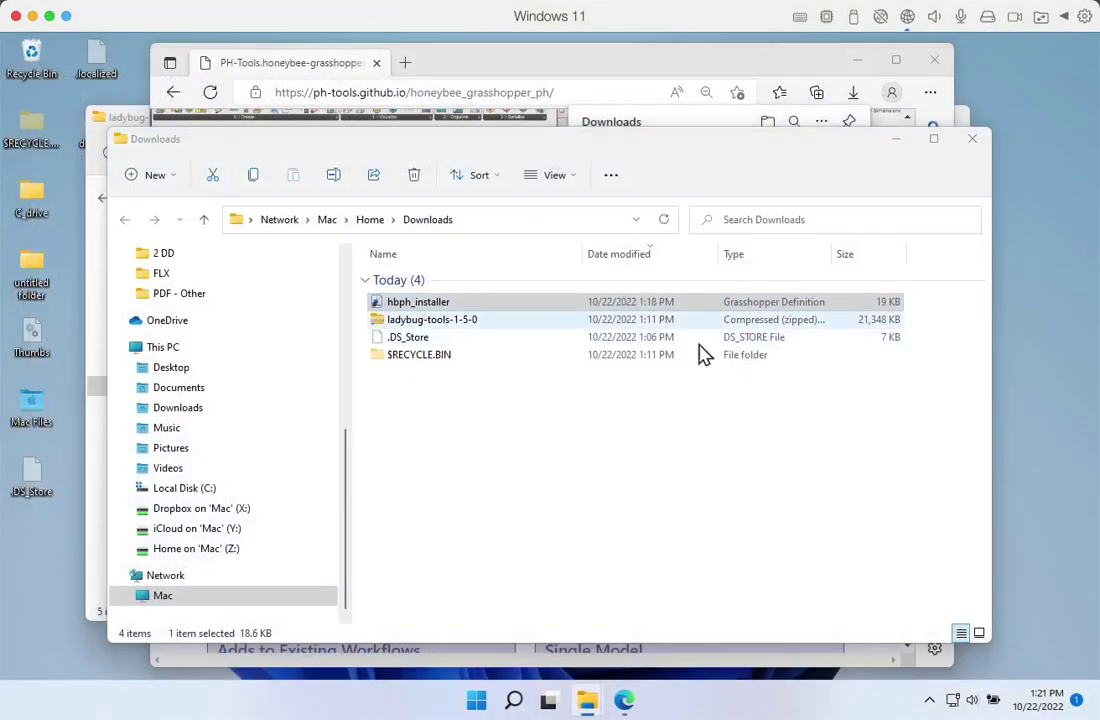
# Reopen hbph_installer from the Downloads folder and review the installer component's inputs and output panel
pyautogui.moveTo(652, 142); pyautogui.dragTo(696, 143)
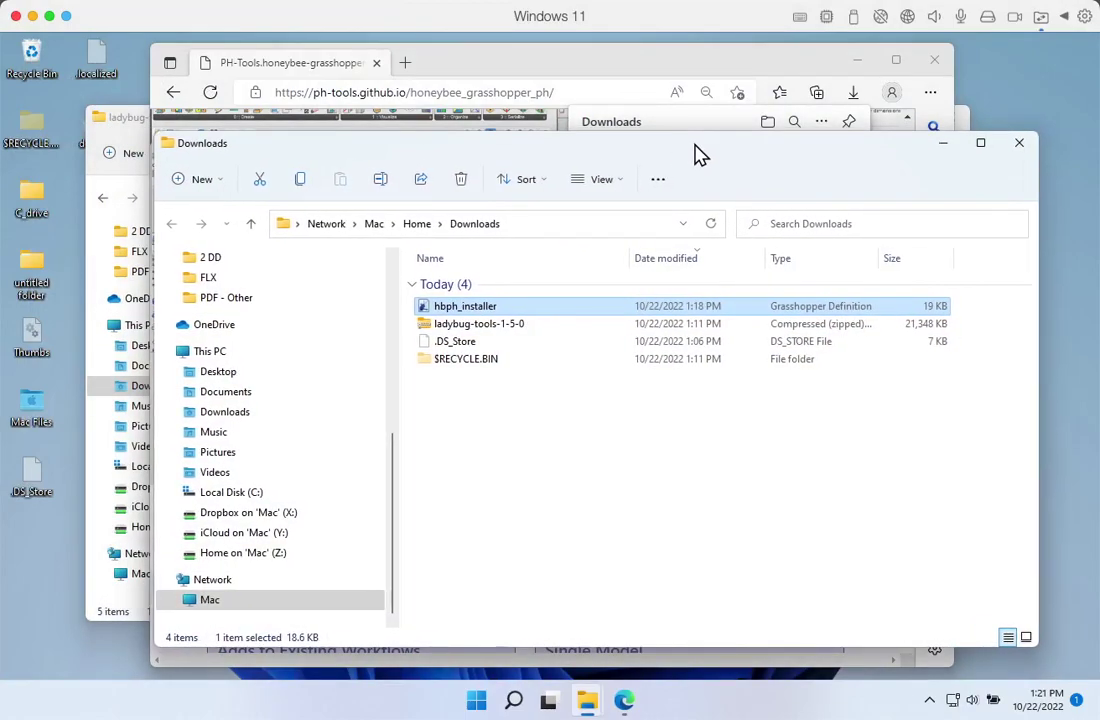
pyautogui.doubleClick(448, 310)
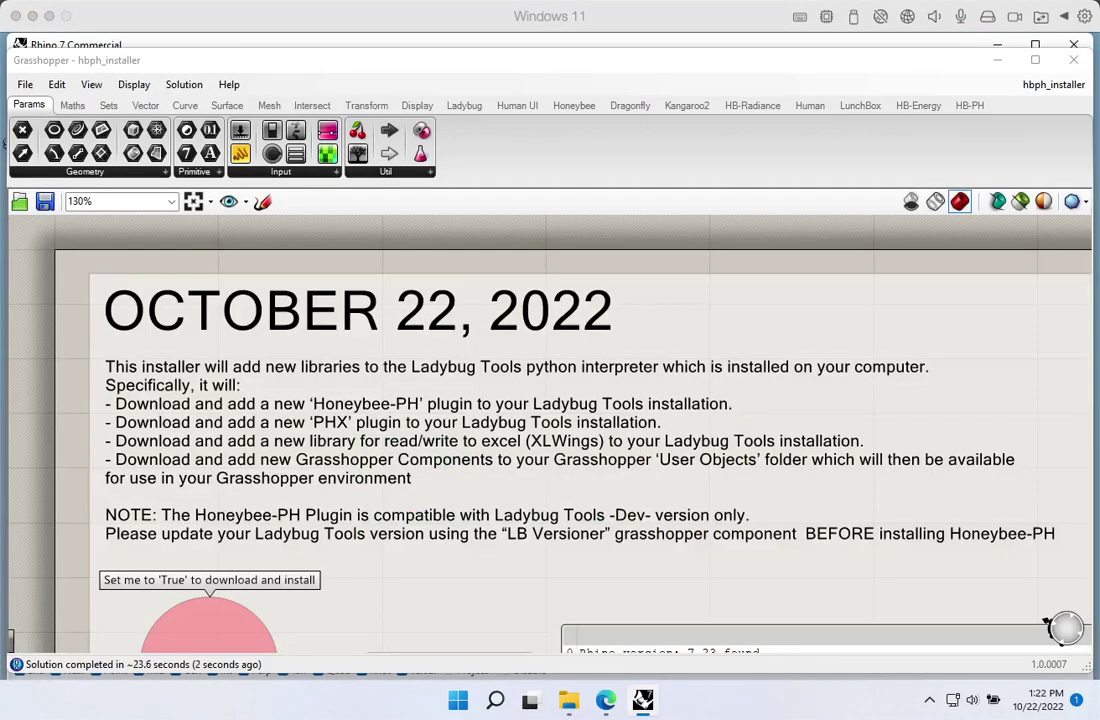
pyautogui.moveTo(520, 455); pyautogui.dragTo(492, 437, button='right')
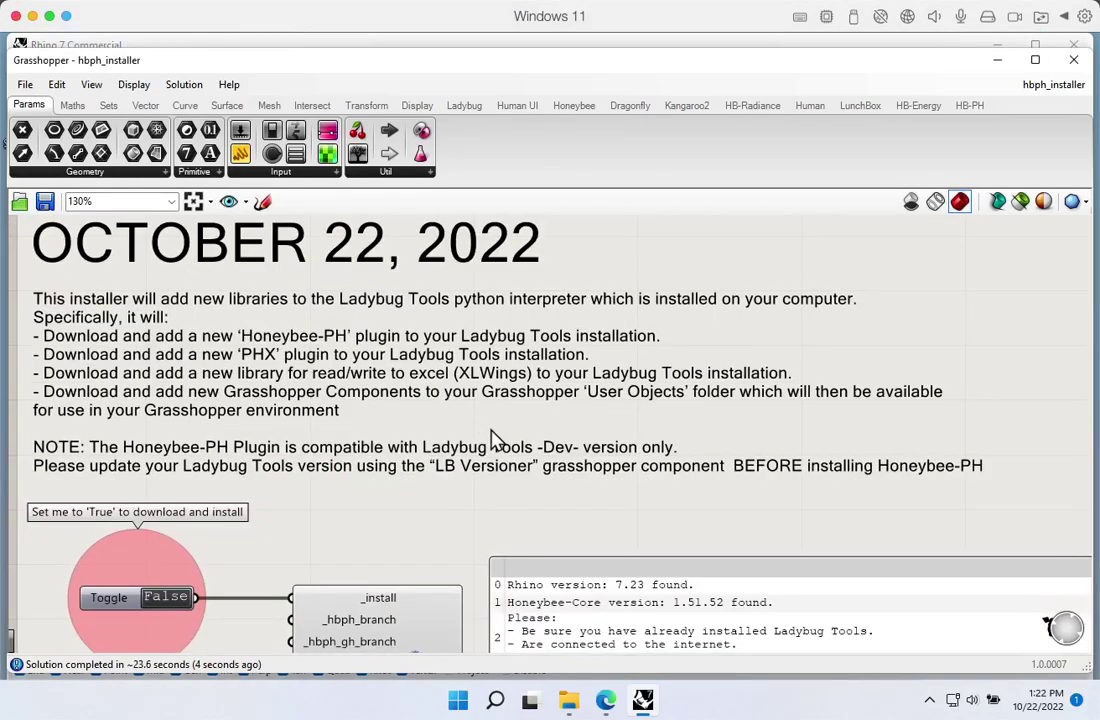
pyautogui.hscroll(-2, 497, 444)
pyautogui.scroll(-2, 503, 449)
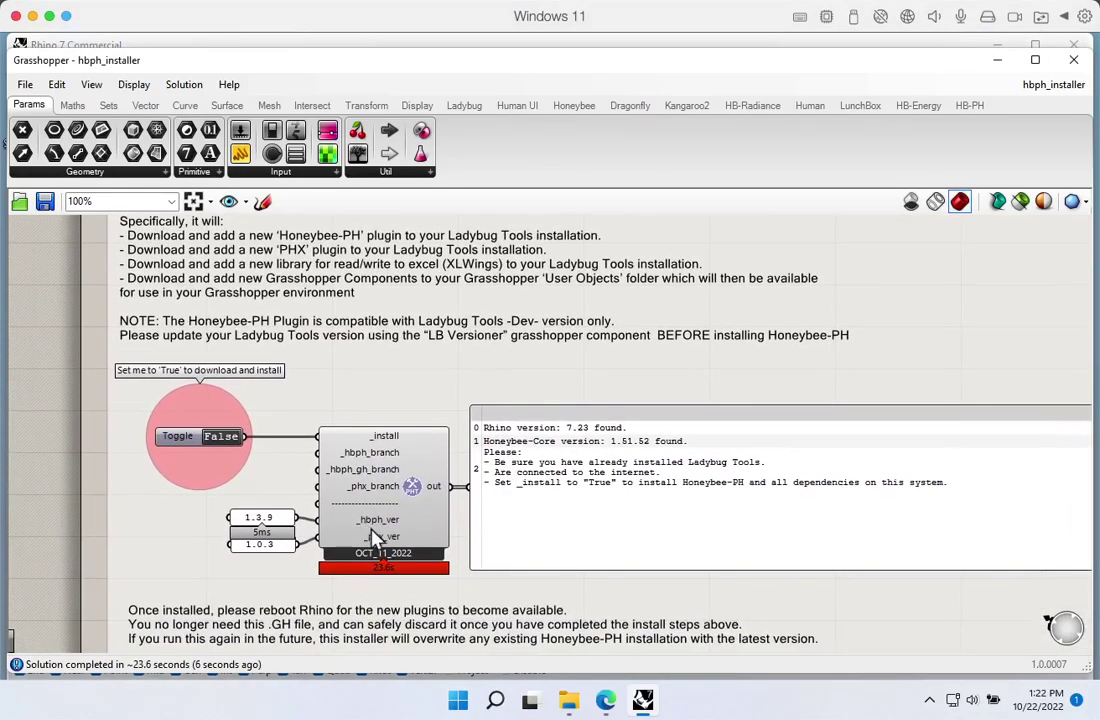
pyautogui.moveTo(404, 537)
pyautogui.moveTo(566, 390); pyautogui.dragTo(589, 458, button='right')
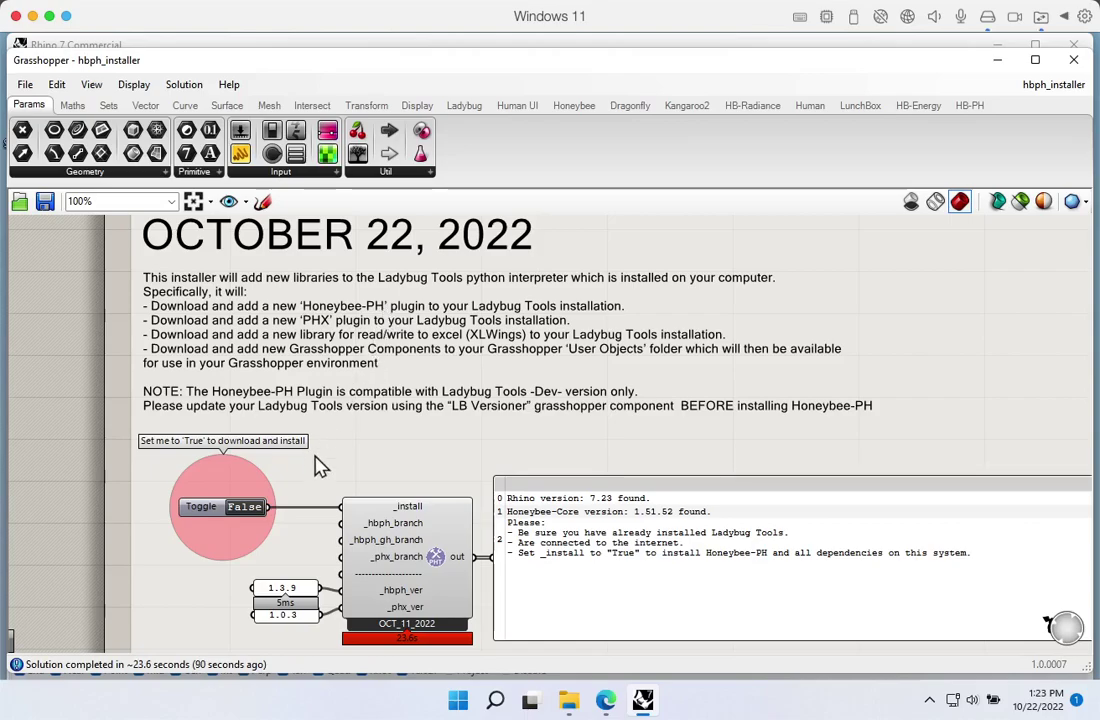
# Set the installer's _install toggle to True to install Honeybee-PH, and acknowledge the installation message
pyautogui.click(245, 517)
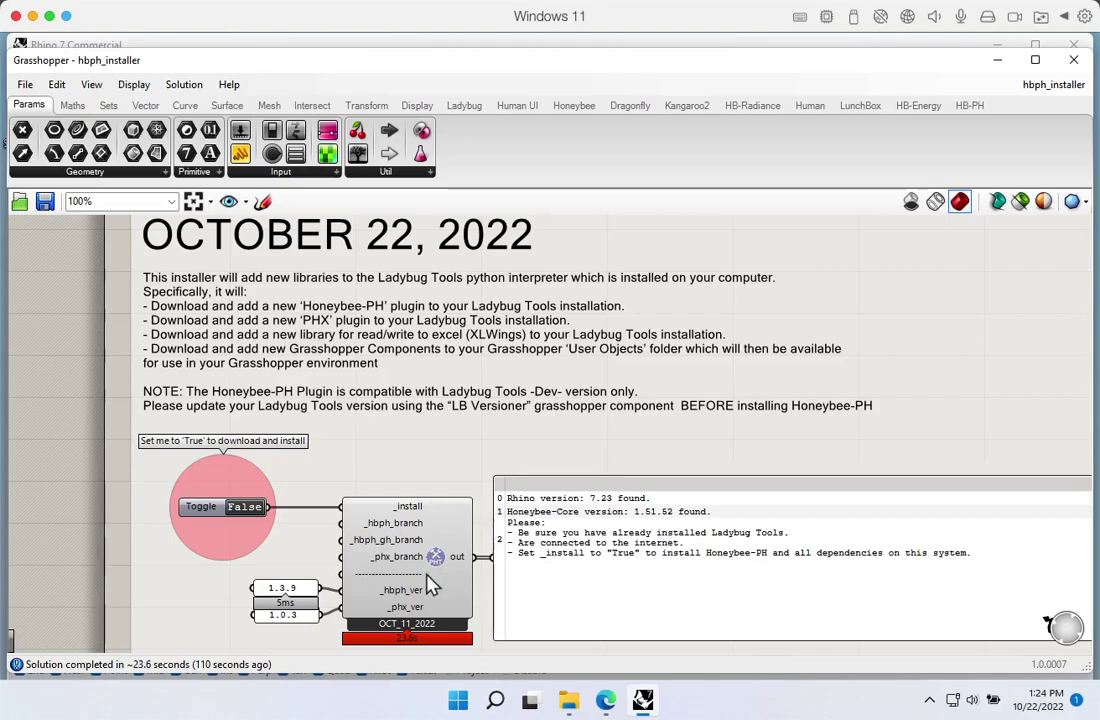
pyautogui.moveTo(400, 598)
pyautogui.moveTo(420, 620)
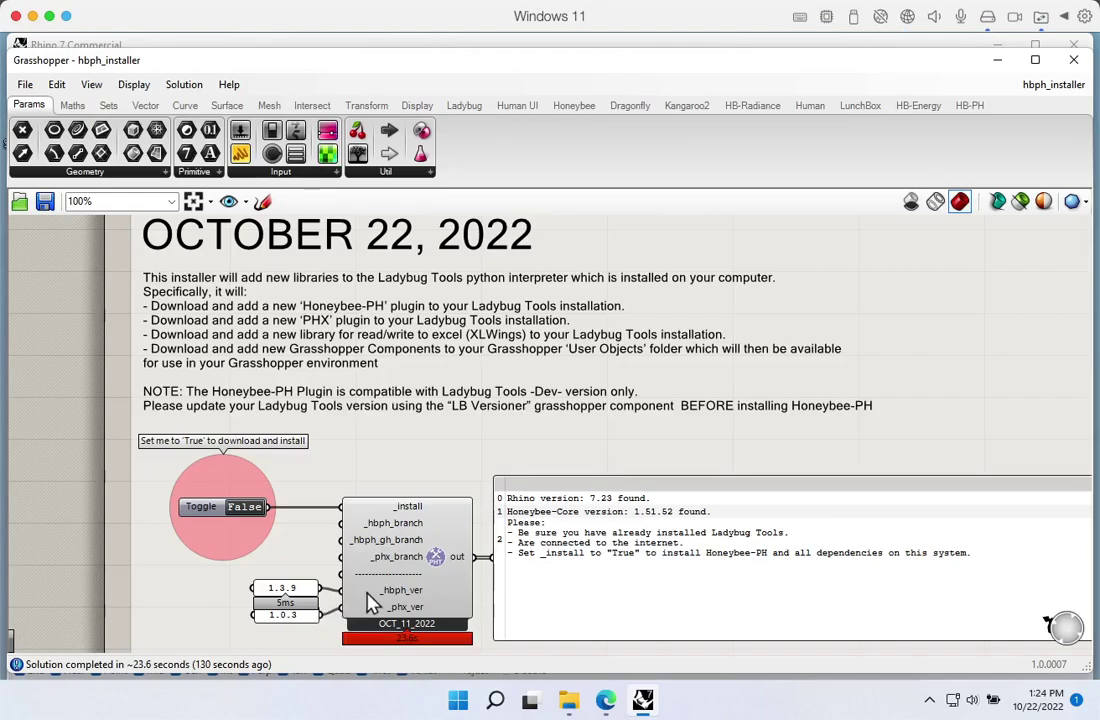
pyautogui.click(246, 508)
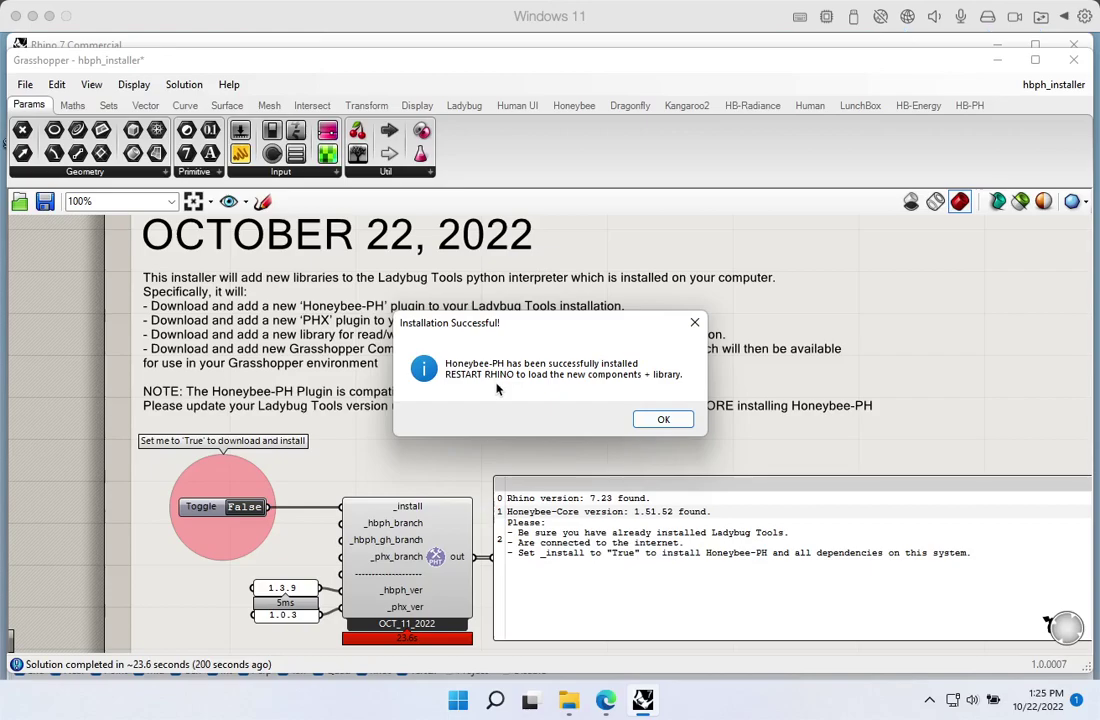
pyautogui.click(659, 424)
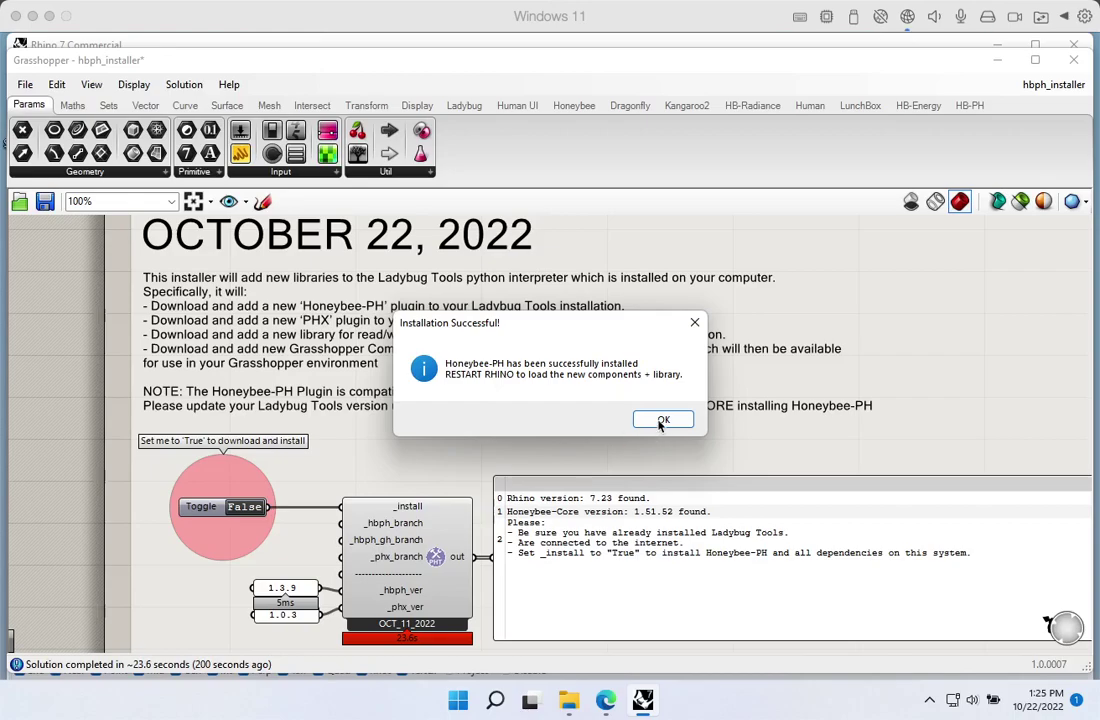
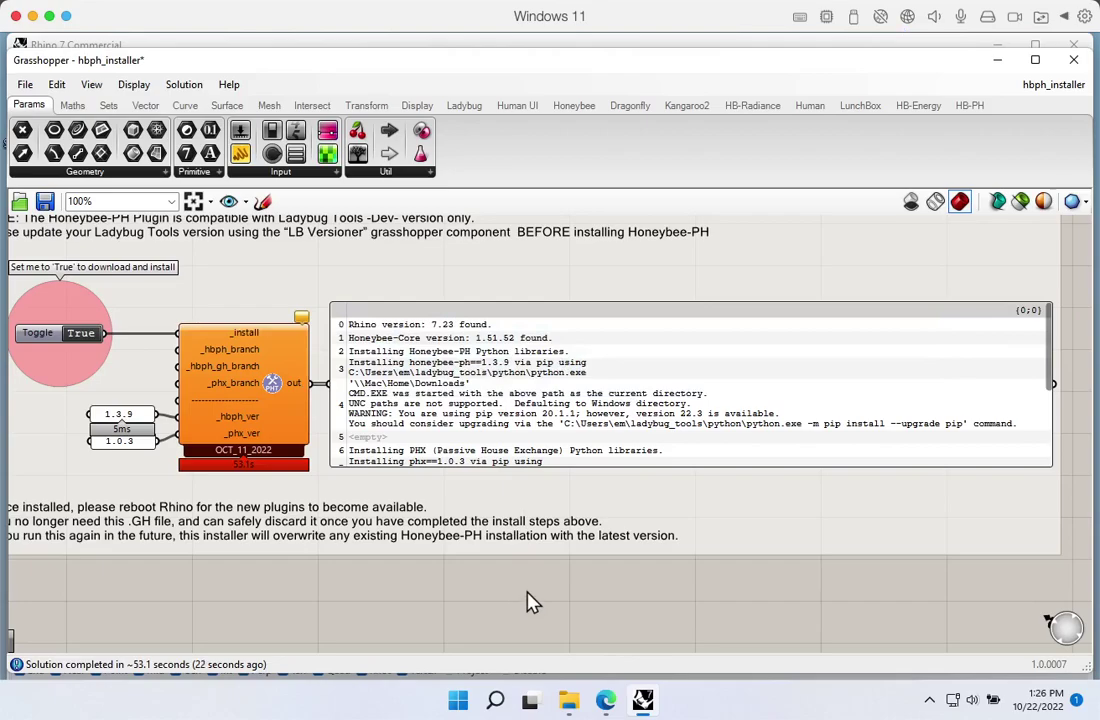
# Examine the full installation log in the output panel and the warning on the Honeybee-PH installer component
pyautogui.scroll(3, 403, 393)
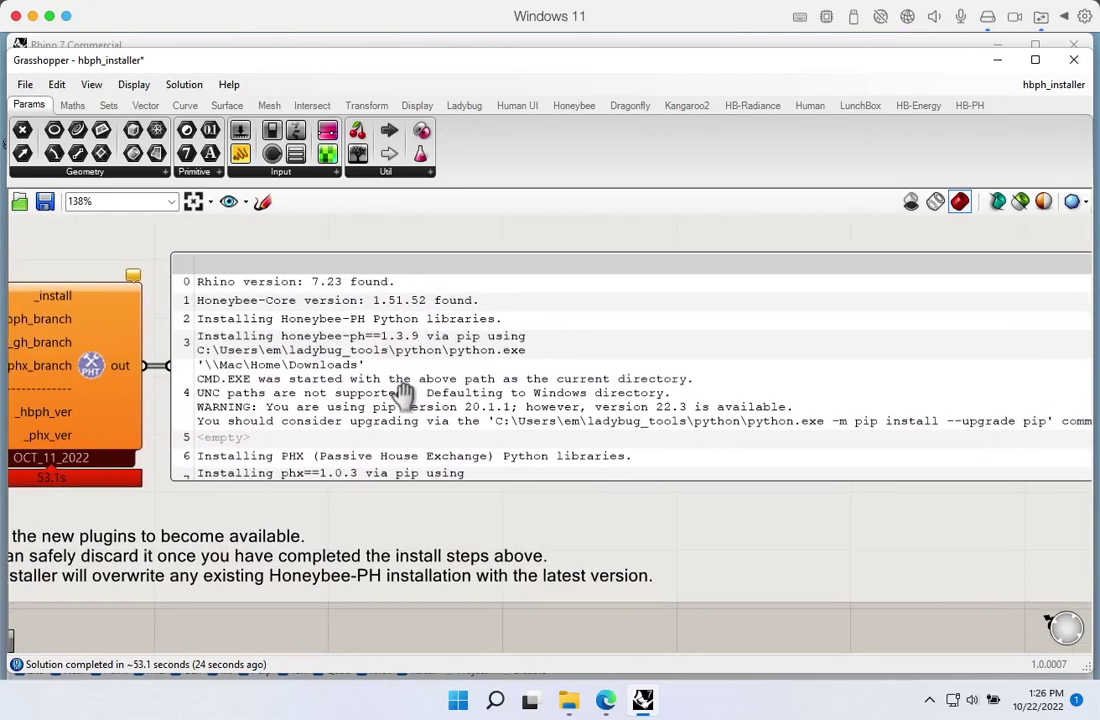
pyautogui.moveTo(403, 393); pyautogui.dragTo(308, 386, button='right')
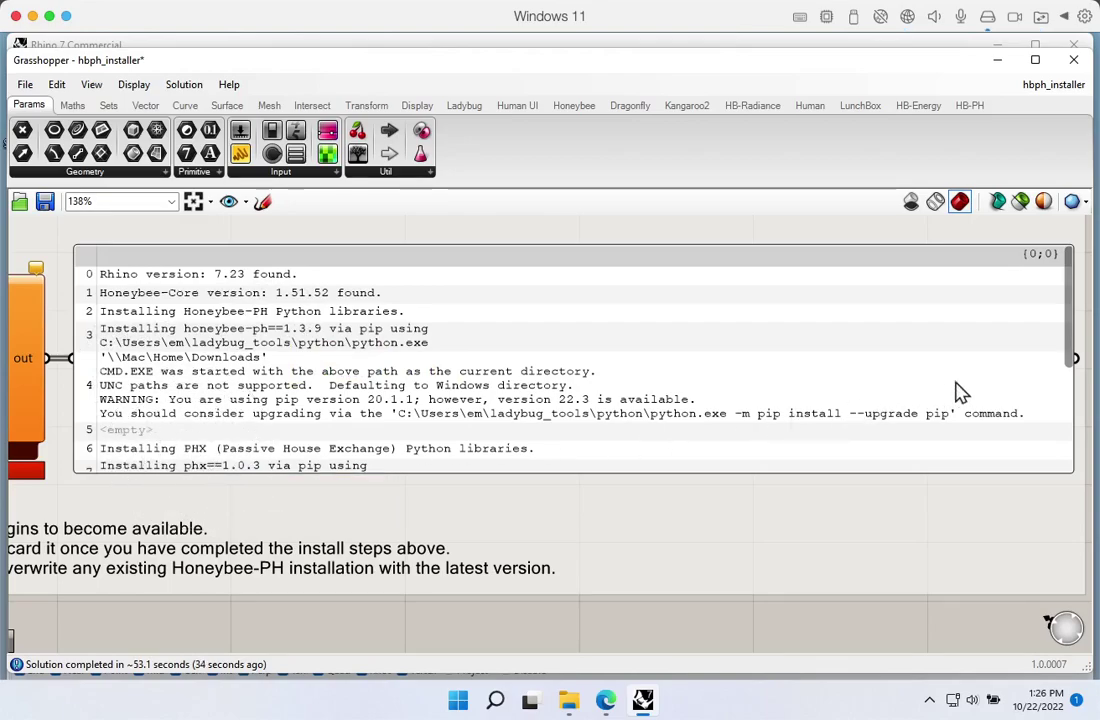
pyautogui.moveTo(1068, 360); pyautogui.dragTo(1070, 476)
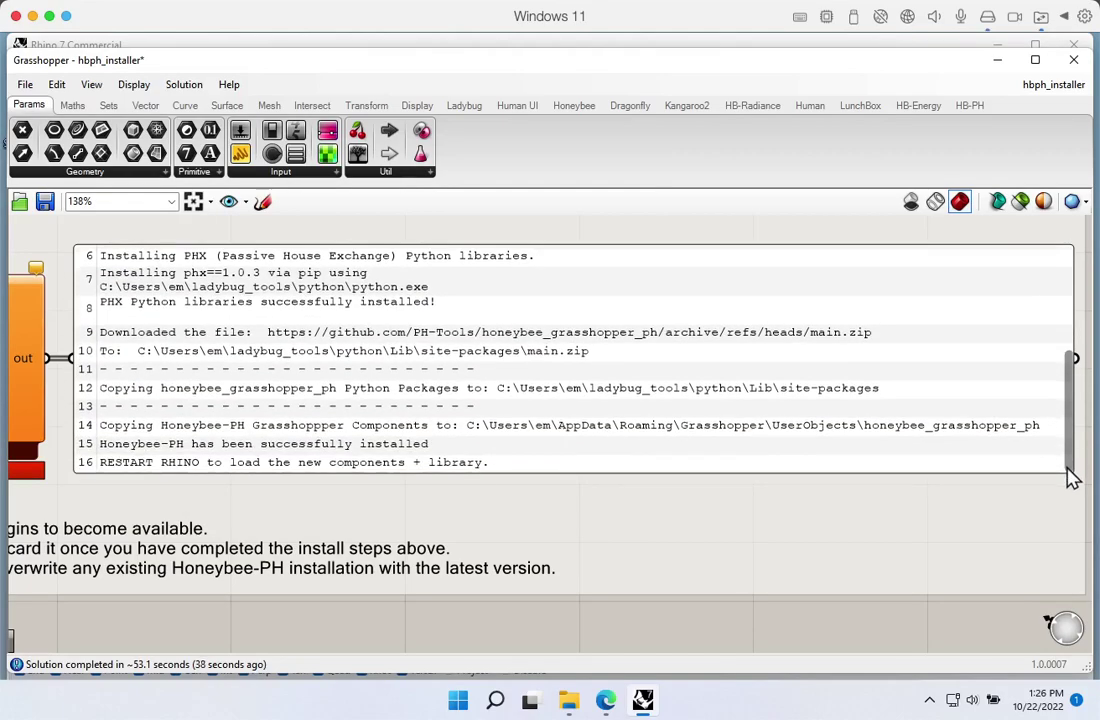
pyautogui.click(250, 440)
pyautogui.moveTo(165, 412); pyautogui.dragTo(400, 430, button='right')
pyautogui.moveTo(266, 315)
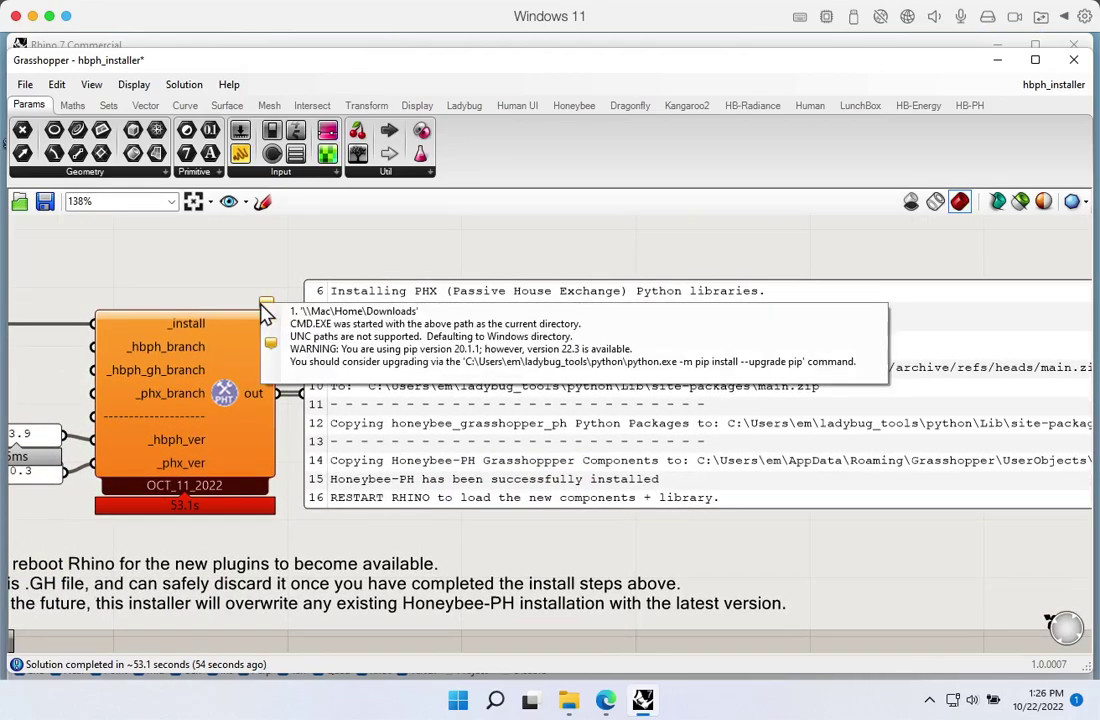
pyautogui.click(543, 365)
# Close Grasshopper and Rhino without saving hbph_installer, and delete all files in the Downloads folder
pyautogui.click(1073, 60)
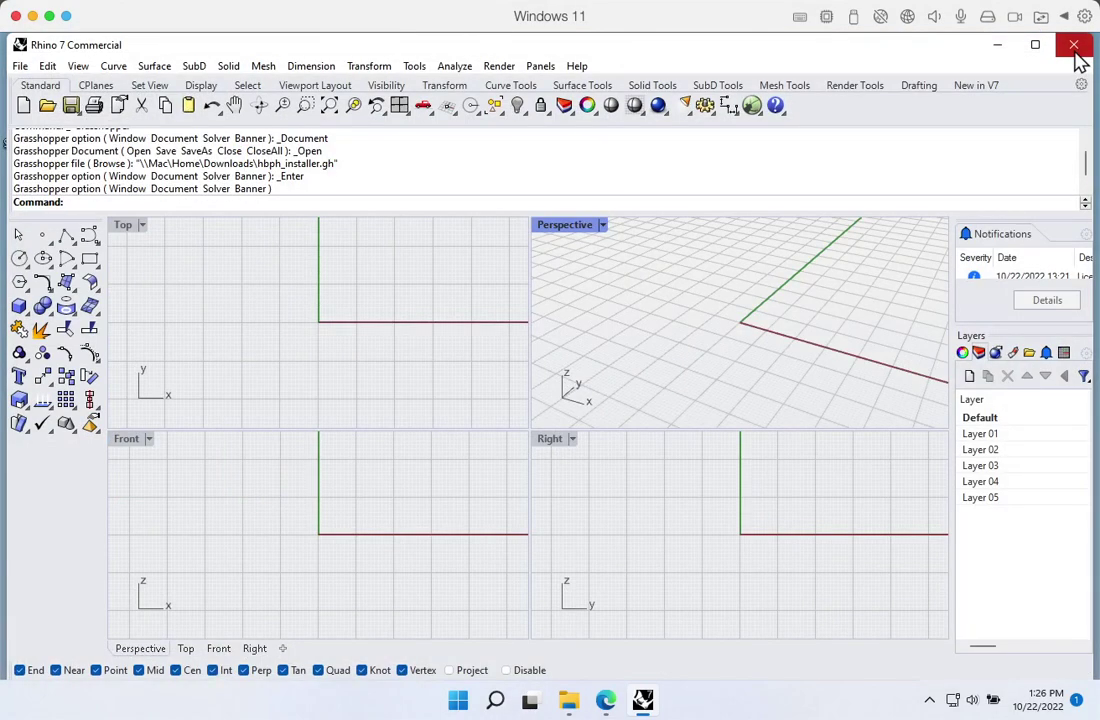
pyautogui.click(1074, 50)
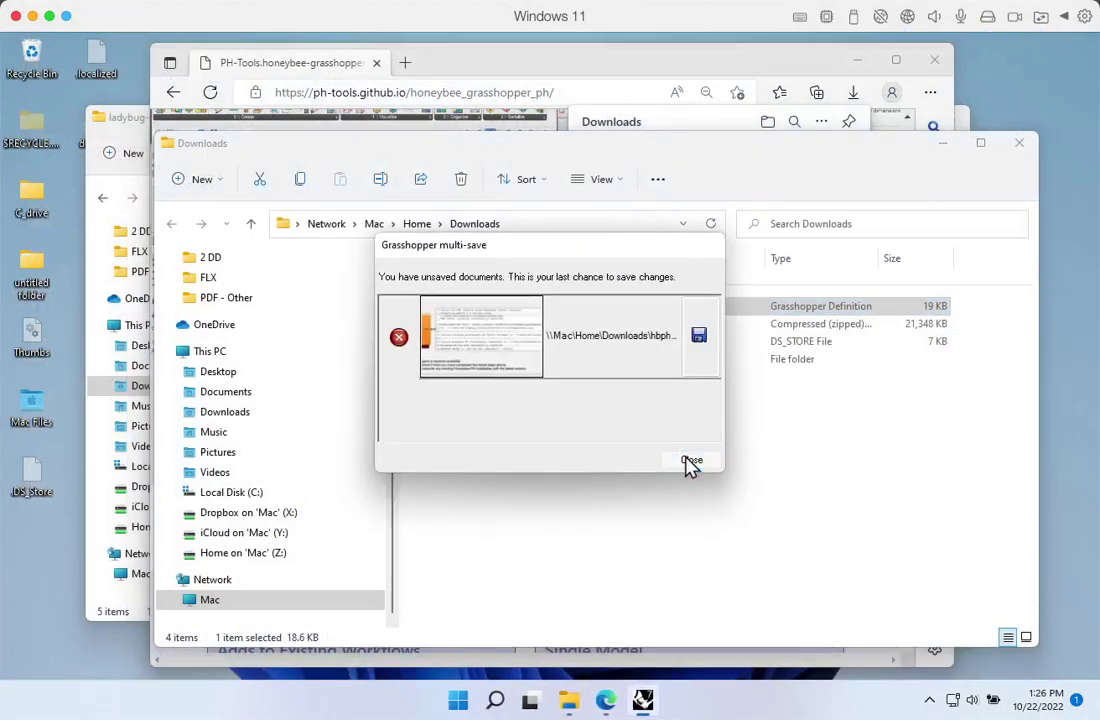
pyautogui.click(688, 462)
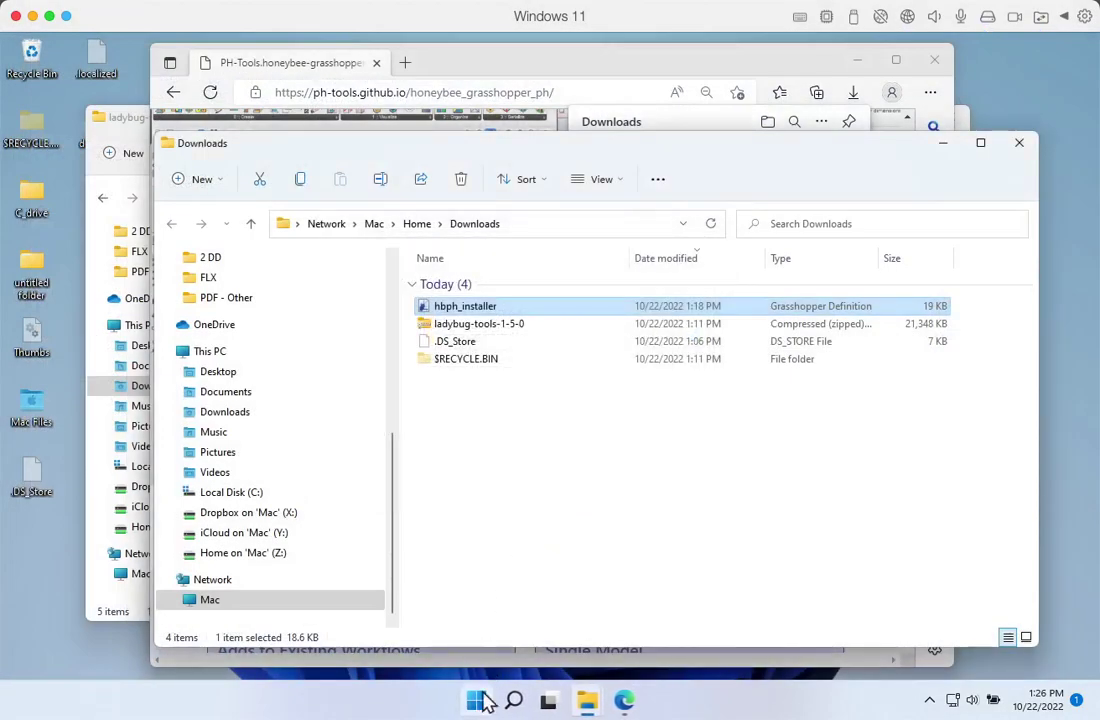
pyautogui.moveTo(508, 388); pyautogui.dragTo(422, 368)
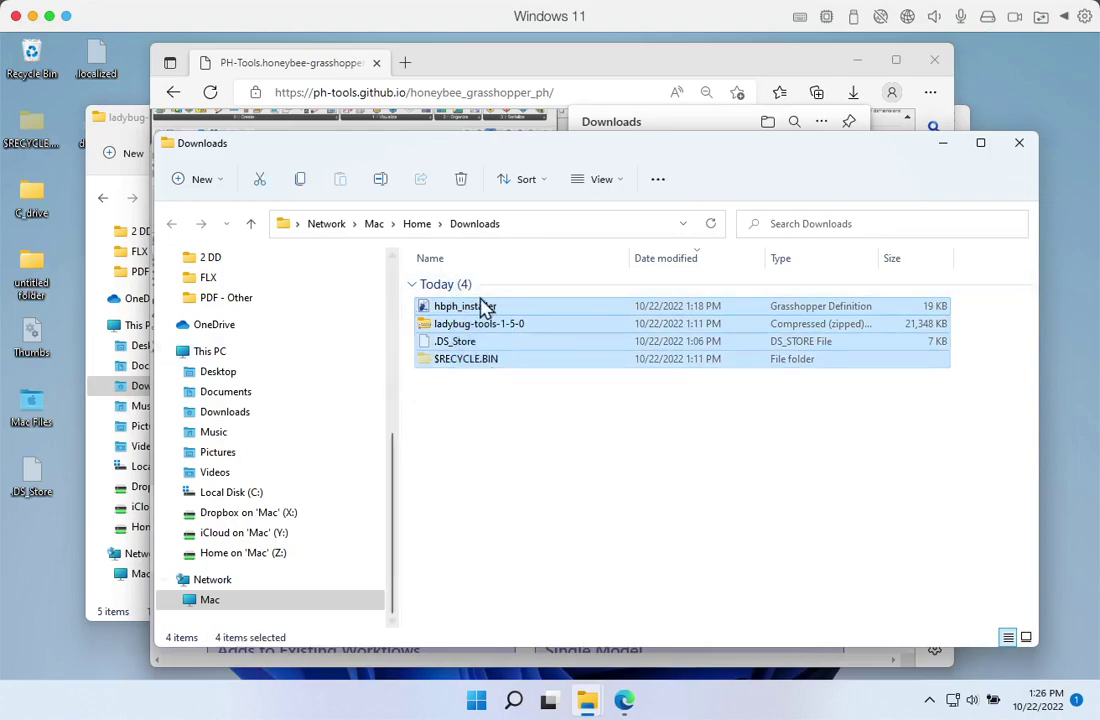
pyautogui.click(461, 179)
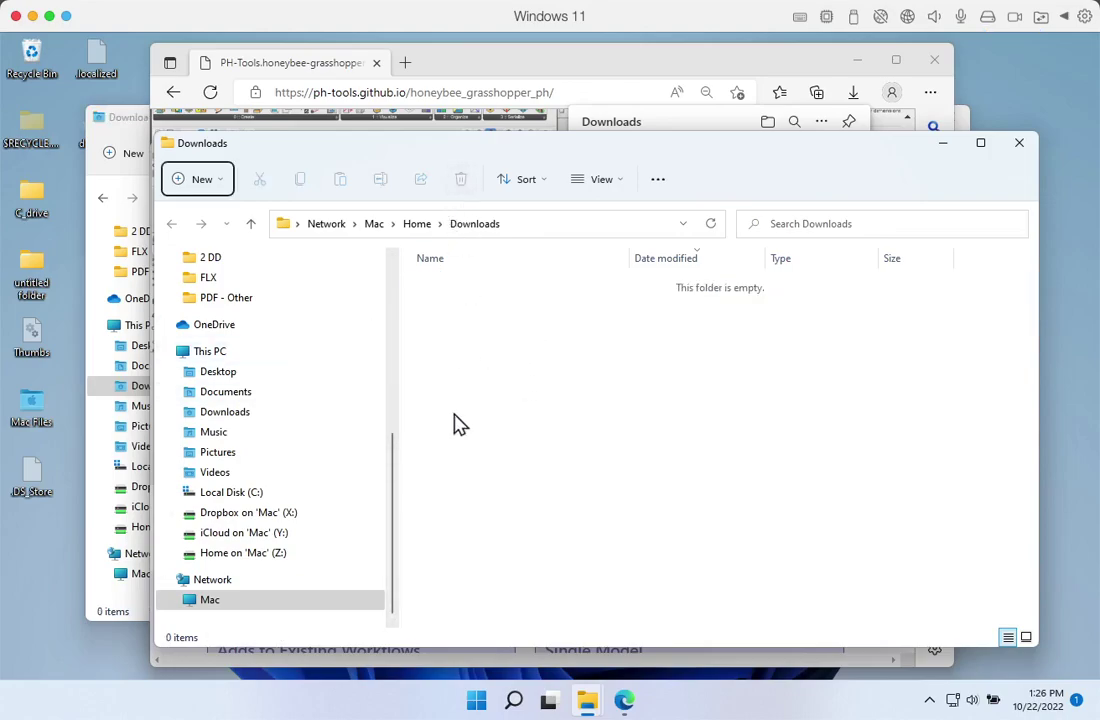
# Start Rhino 7 again with a new model and launch Grasshopper
pyautogui.click(477, 701)
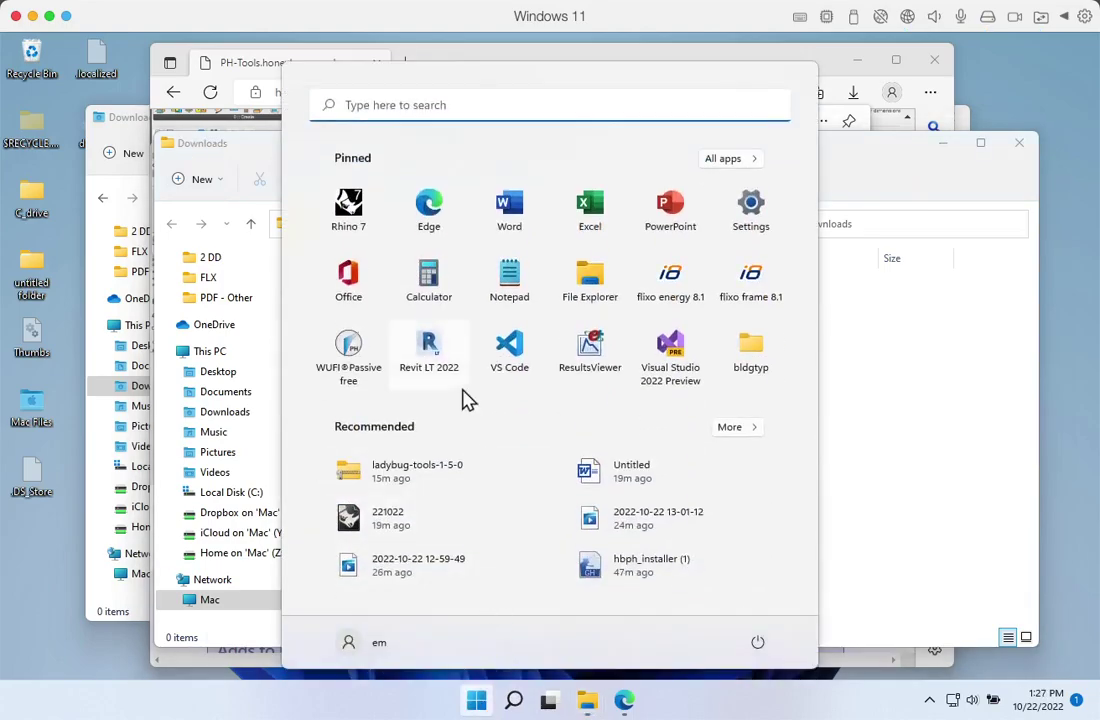
pyautogui.click(350, 214)
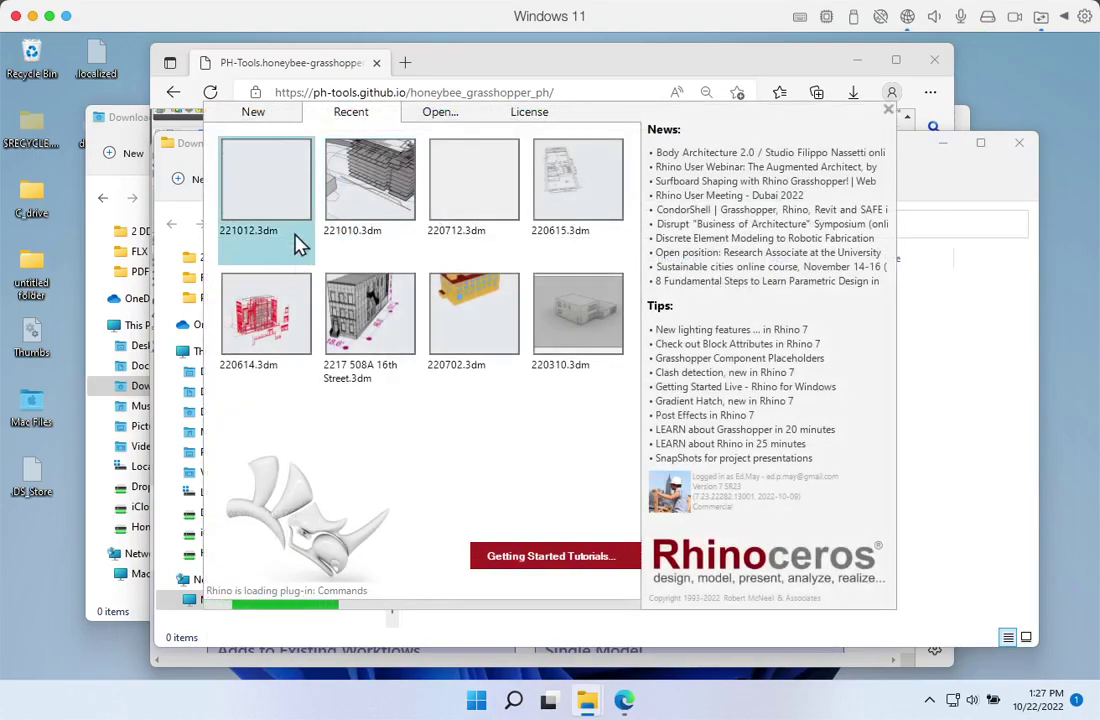
pyautogui.click(262, 111)
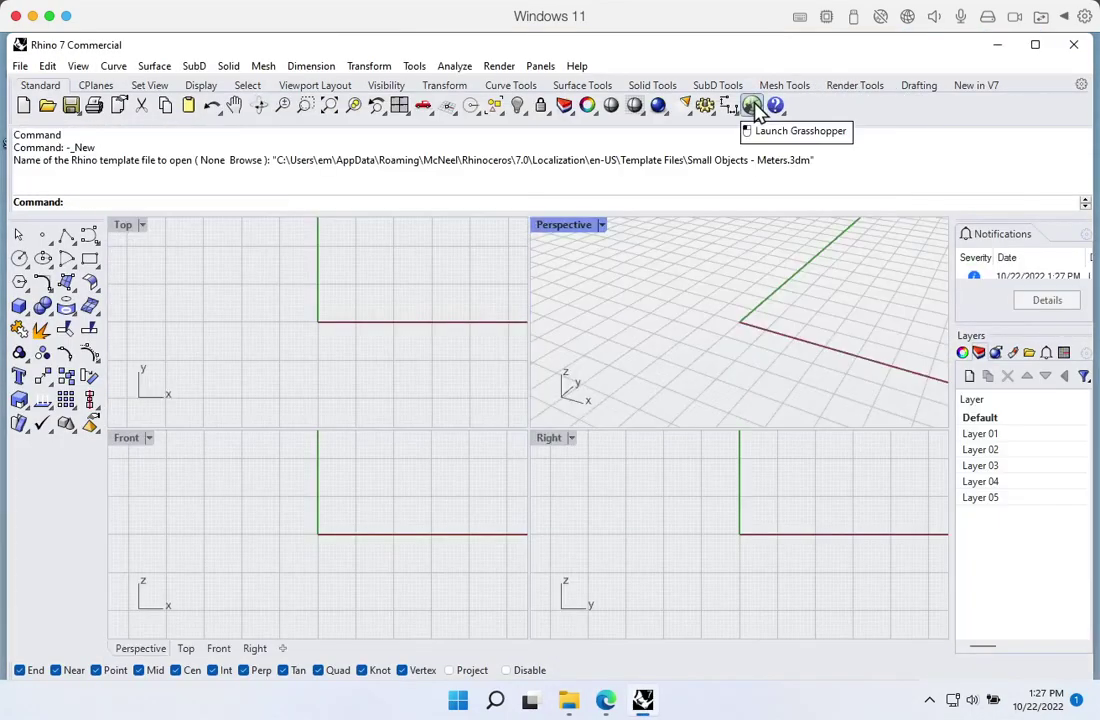
pyautogui.click(752, 106)
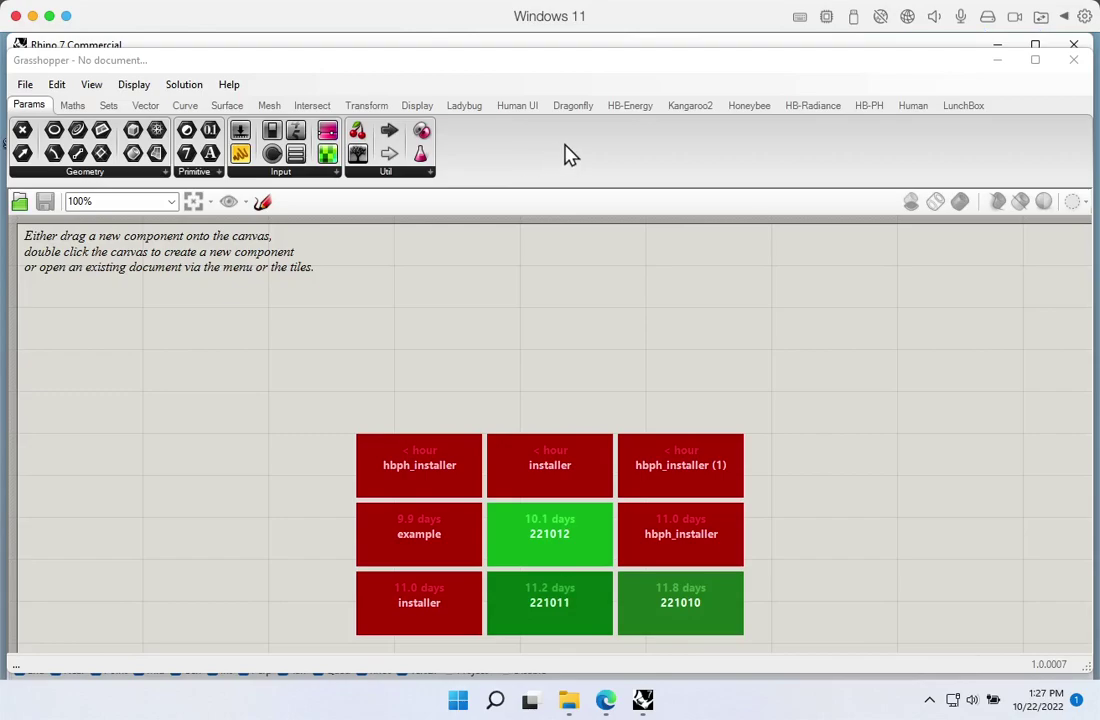
# Review the installed Honeybee, Ladybug, HB-Energy and HB-PH component sets in Grasshopper
pyautogui.click(747, 108)
pyautogui.click(750, 112)
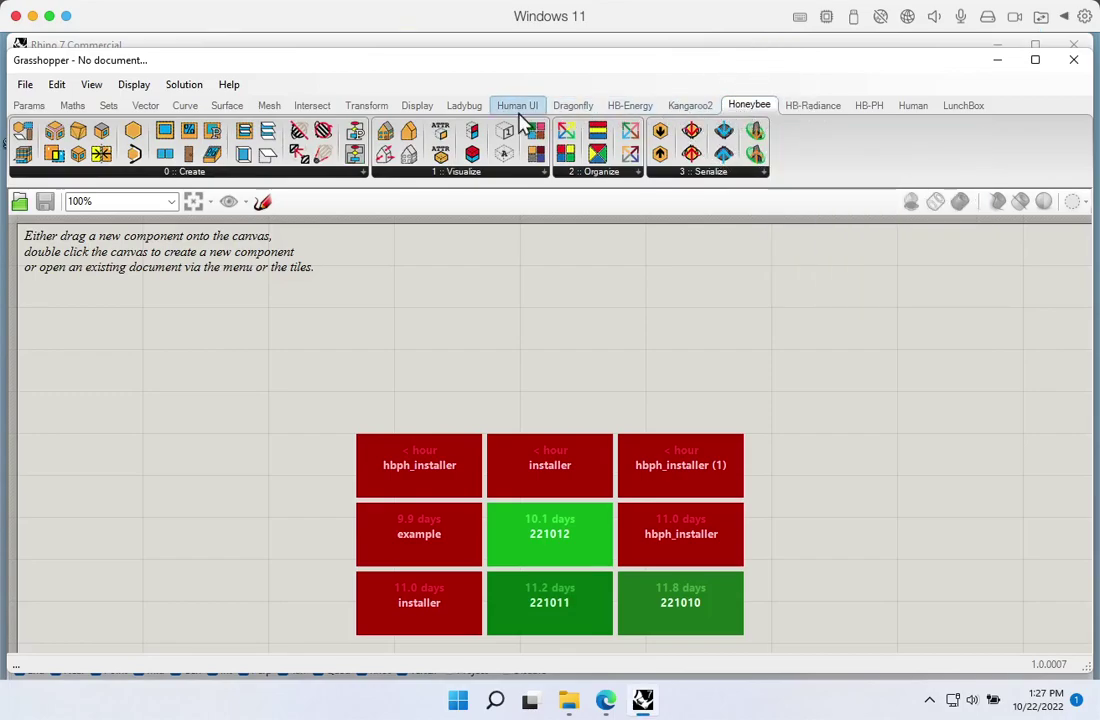
pyautogui.click(470, 112)
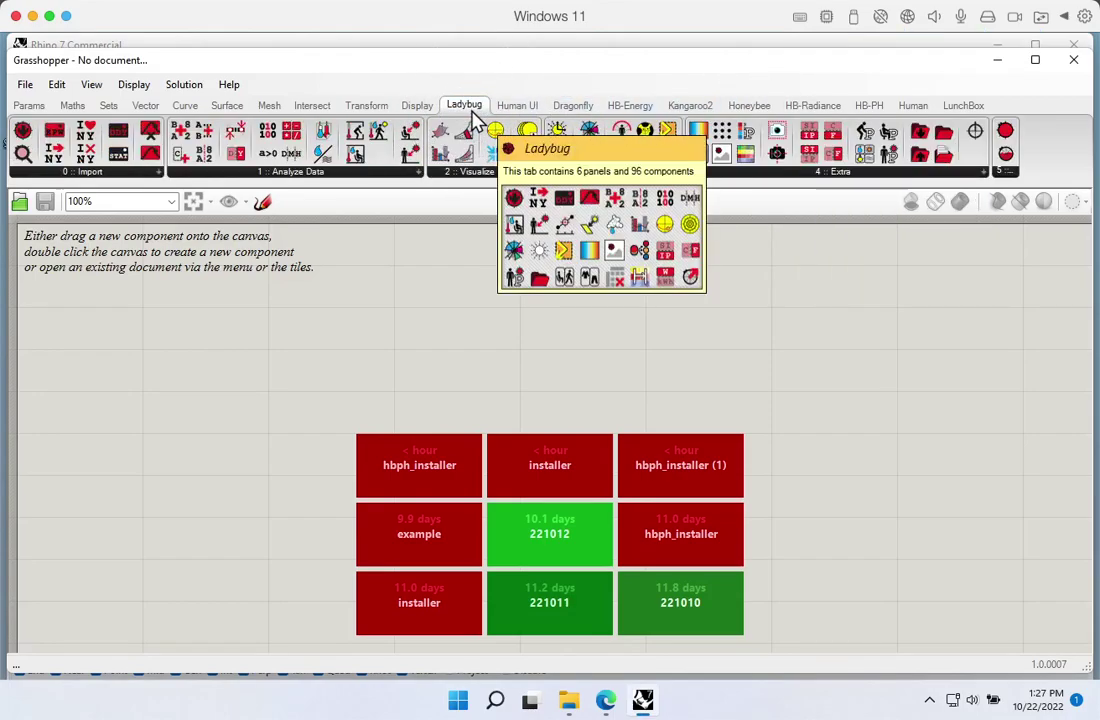
pyautogui.click(630, 108)
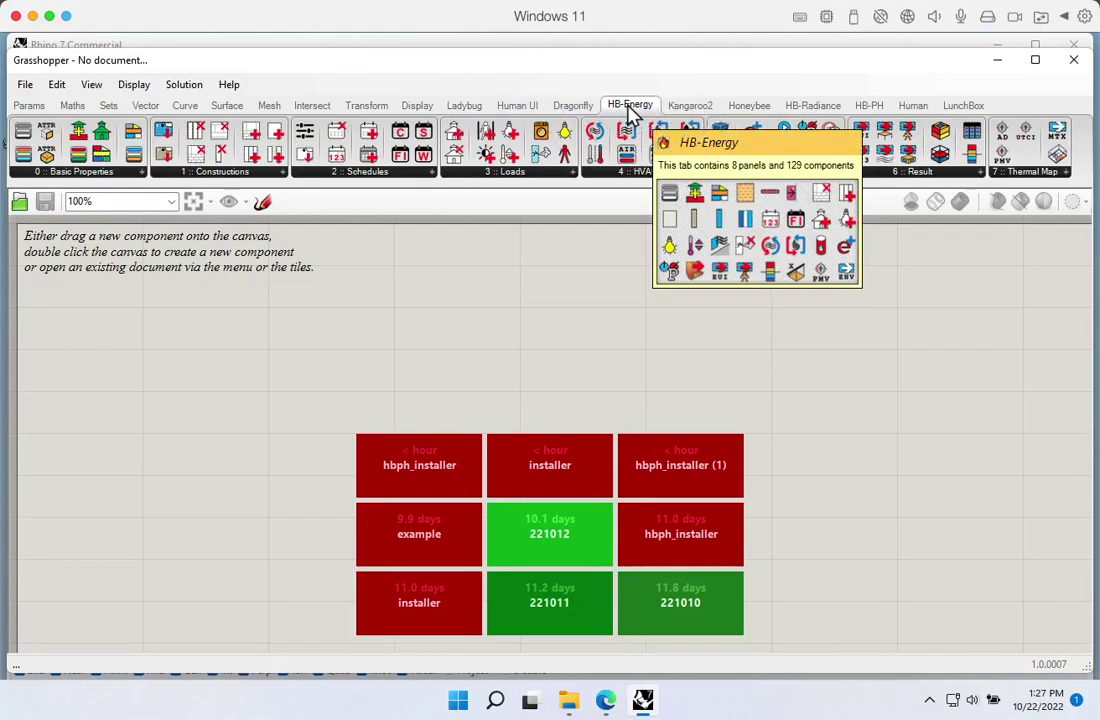
pyautogui.click(873, 110)
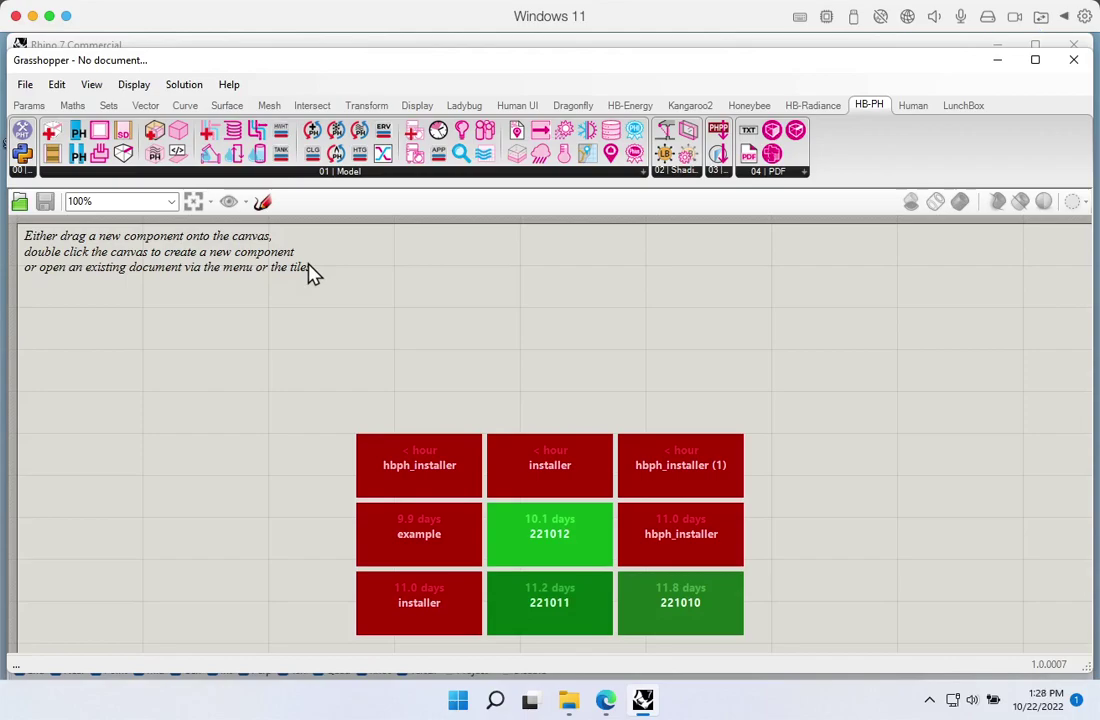
# Place a Honeybee HB Room from Solid component on the empty Grasshopper canvas
pyautogui.click(757, 110)
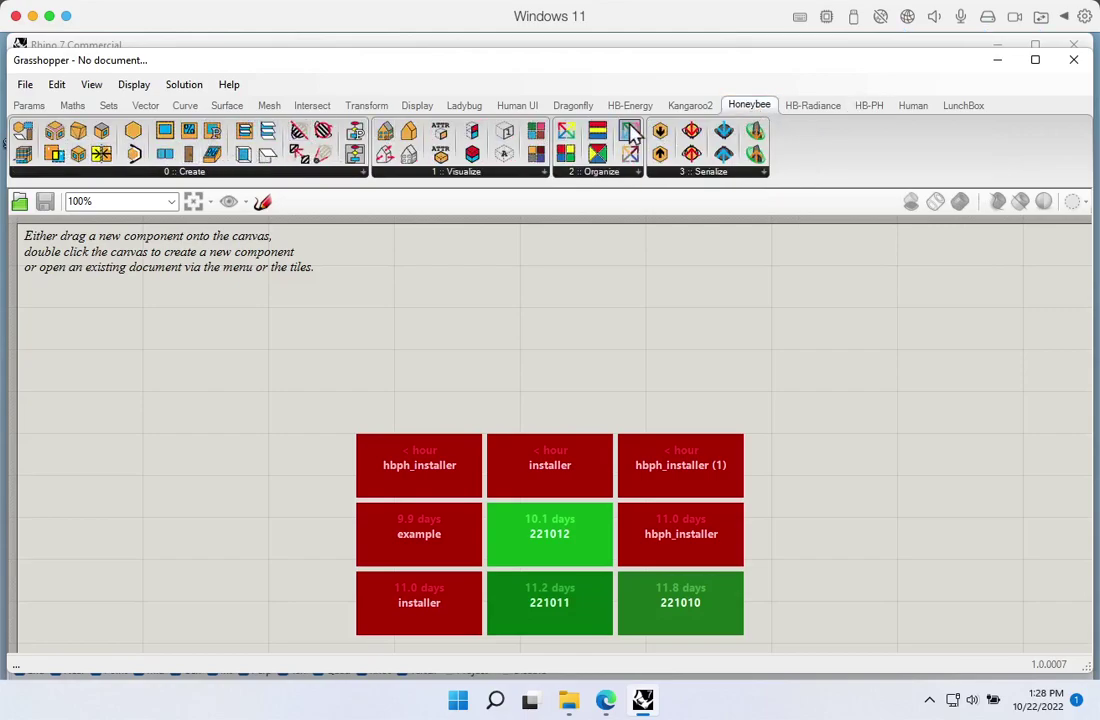
pyautogui.click(753, 110)
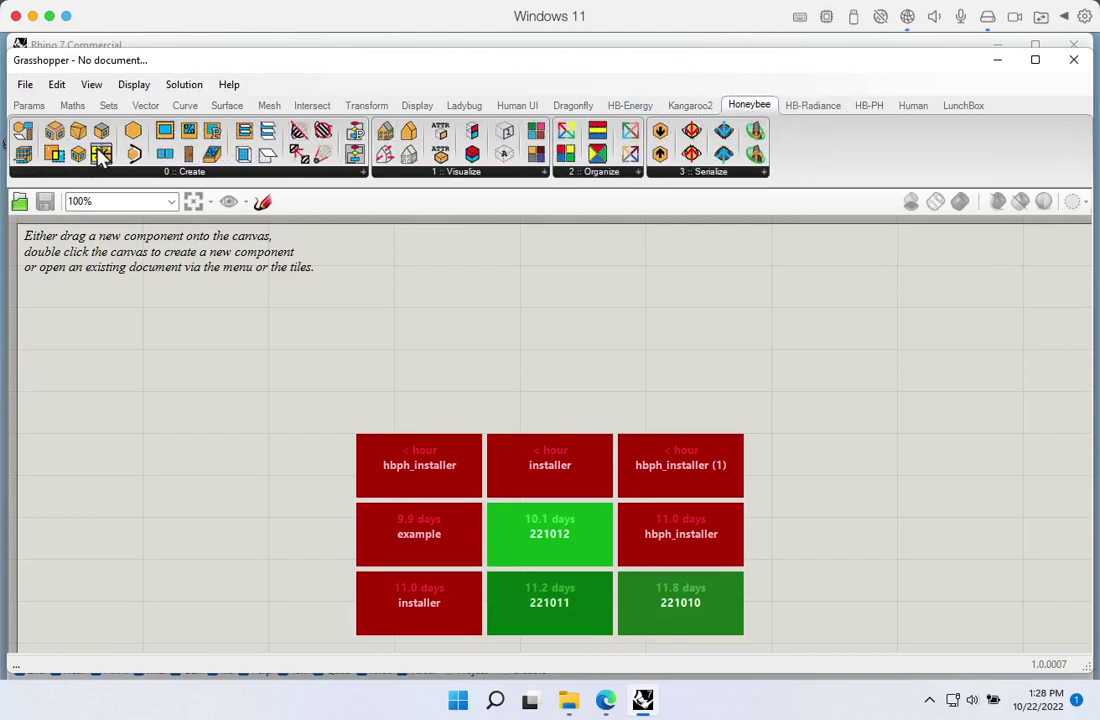
pyautogui.moveTo(106, 140); pyautogui.dragTo(372, 372)
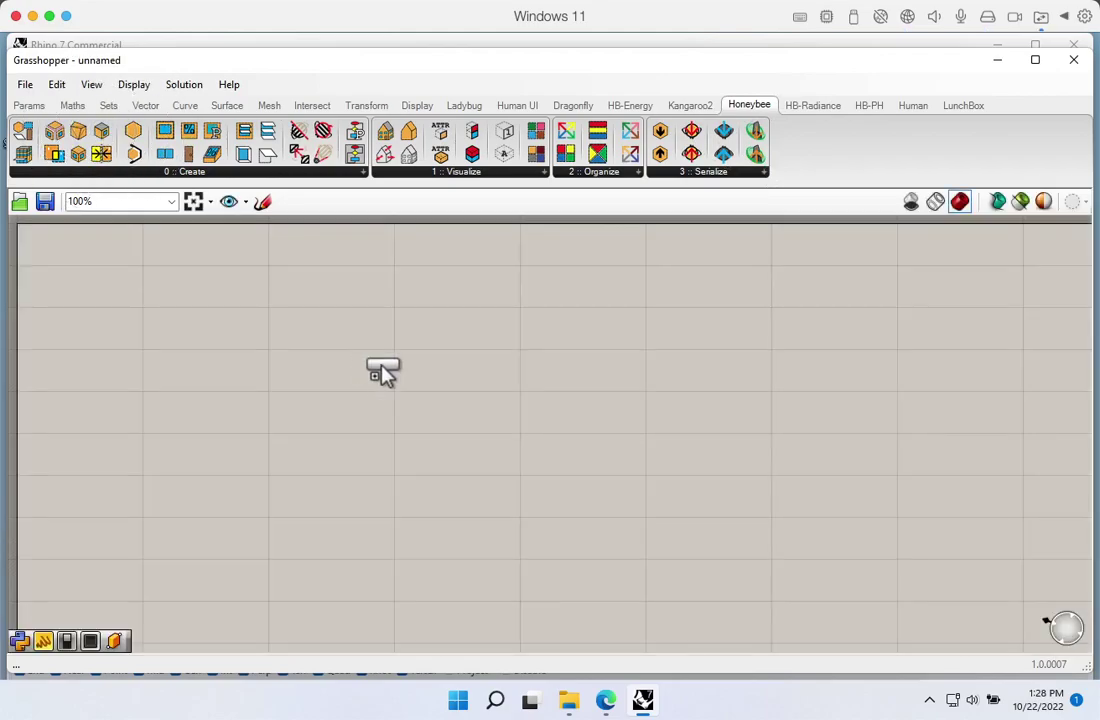
pyautogui.moveTo(363, 380); pyautogui.dragTo(10, 500)
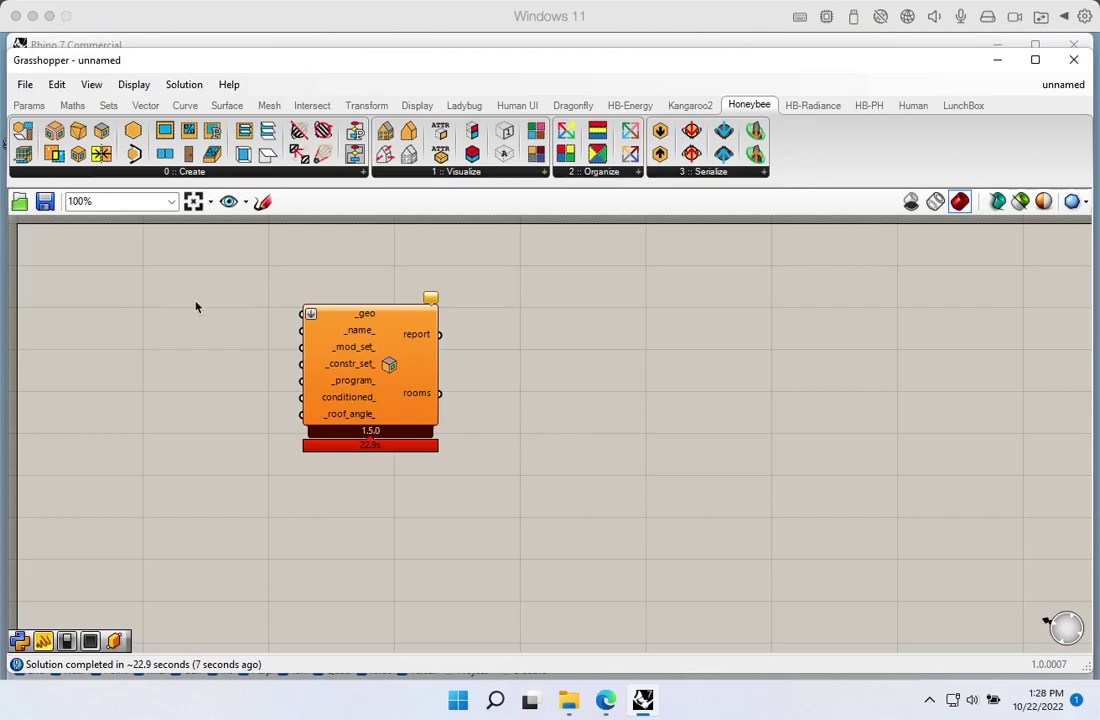
pyautogui.moveTo(400, 381); pyautogui.dragTo(428, 386)
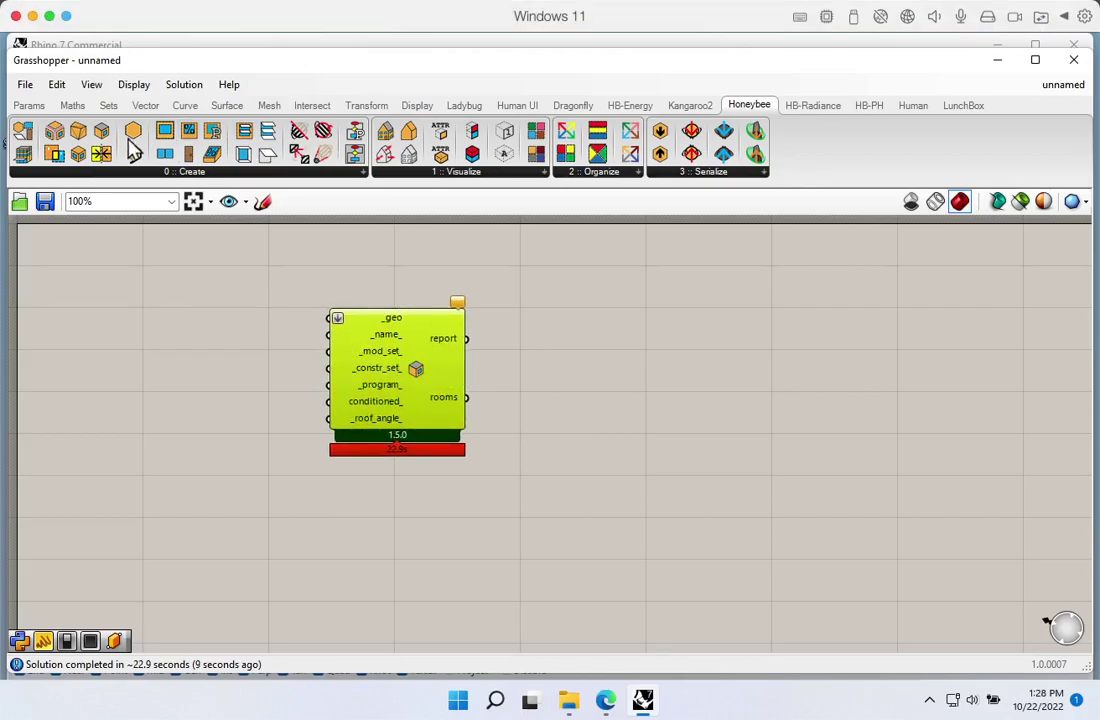
pyautogui.moveTo(101, 131); pyautogui.dragTo(288, 500)
pyautogui.click(316, 488)
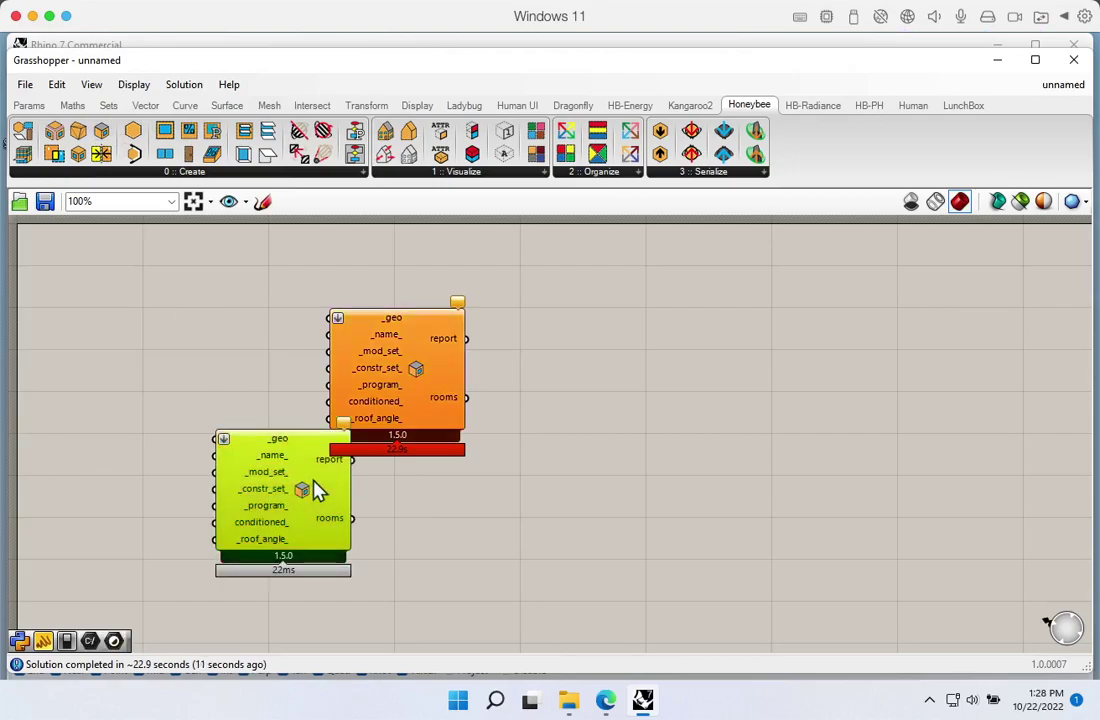
pyautogui.press('Delete')
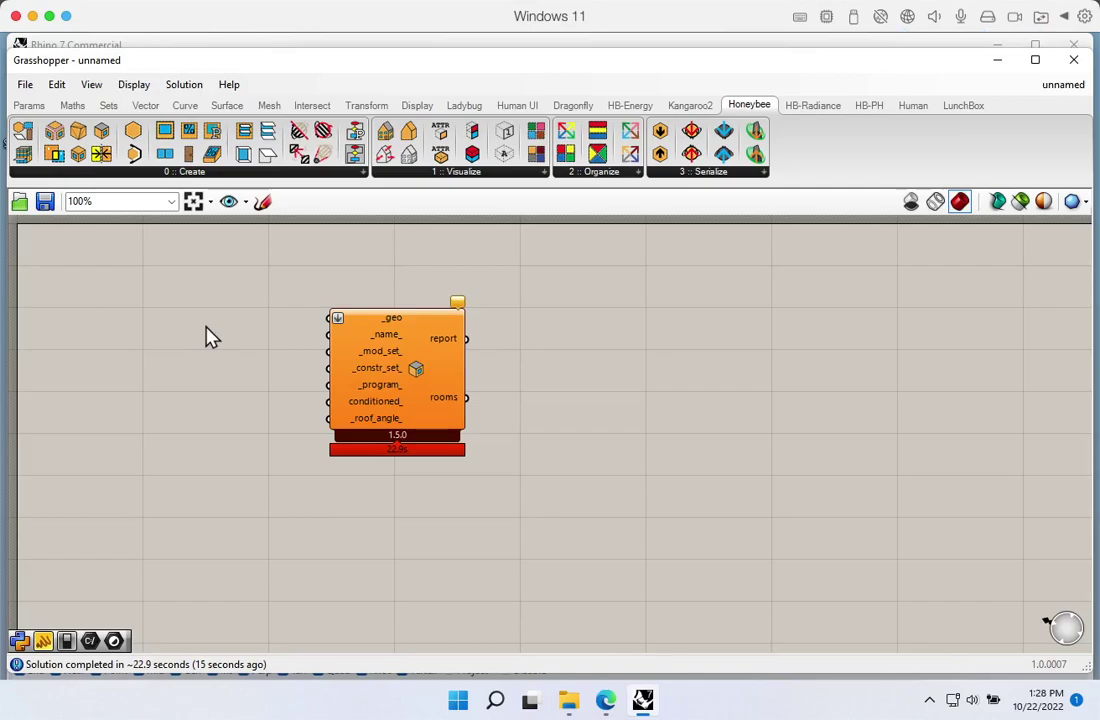
# Add a Box 2Pt component beside the room component and connect its box output to the _geo input
pyautogui.moveTo(460, 305)
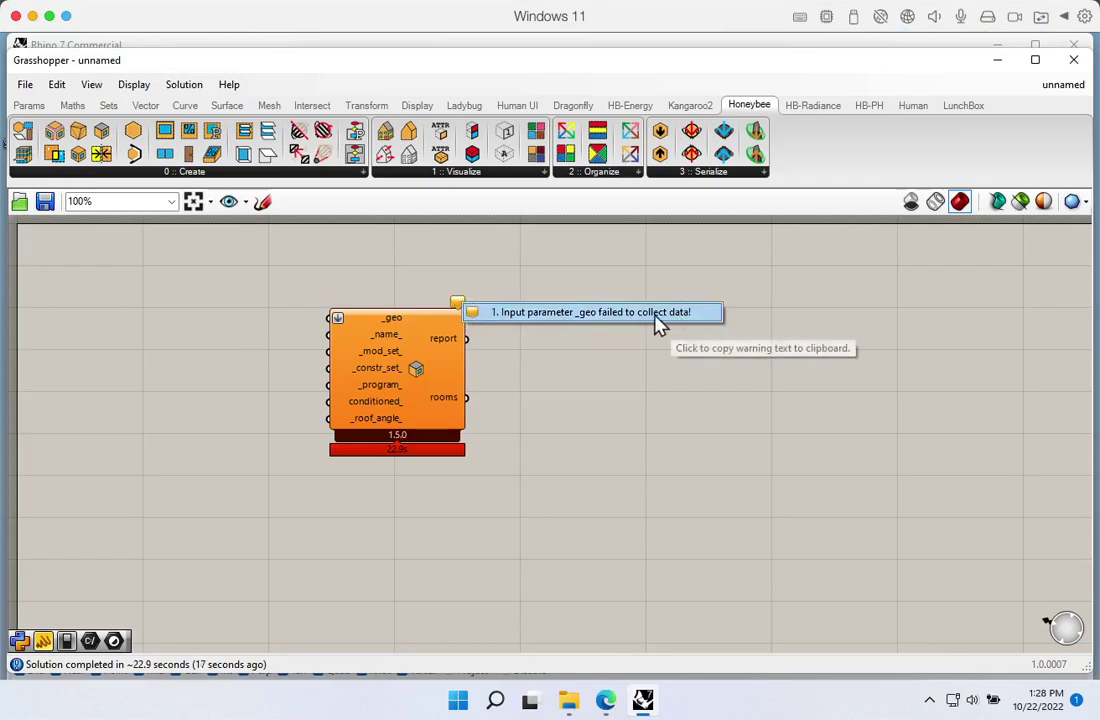
pyautogui.doubleClick(236, 318)
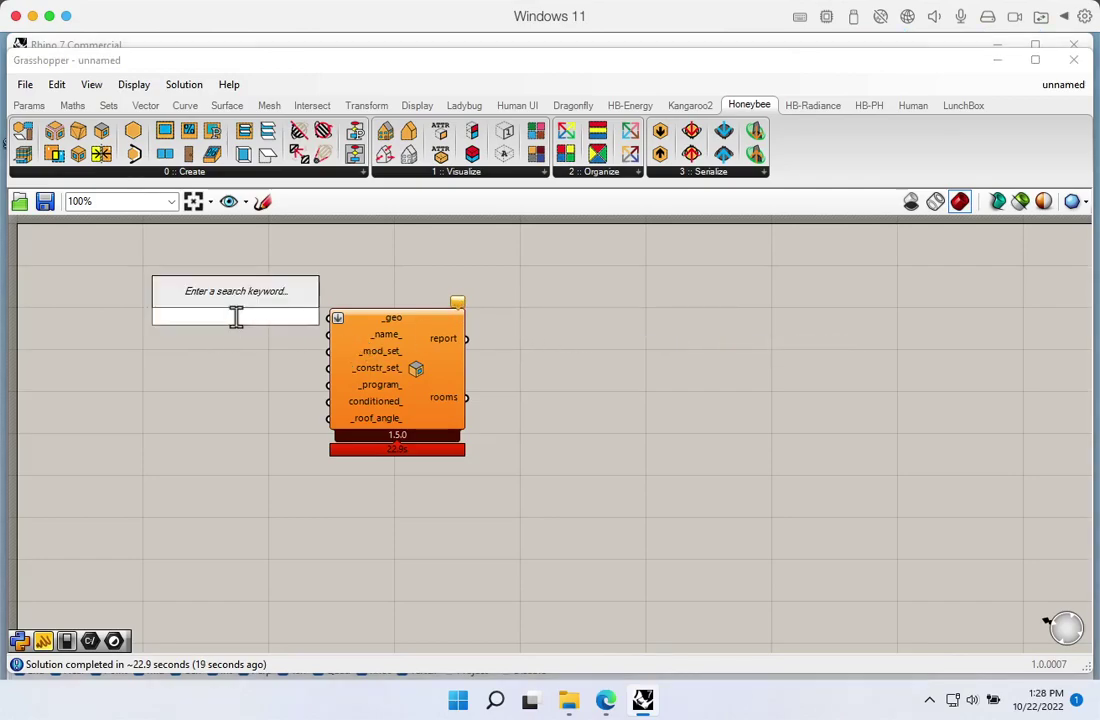
pyautogui.write('box')
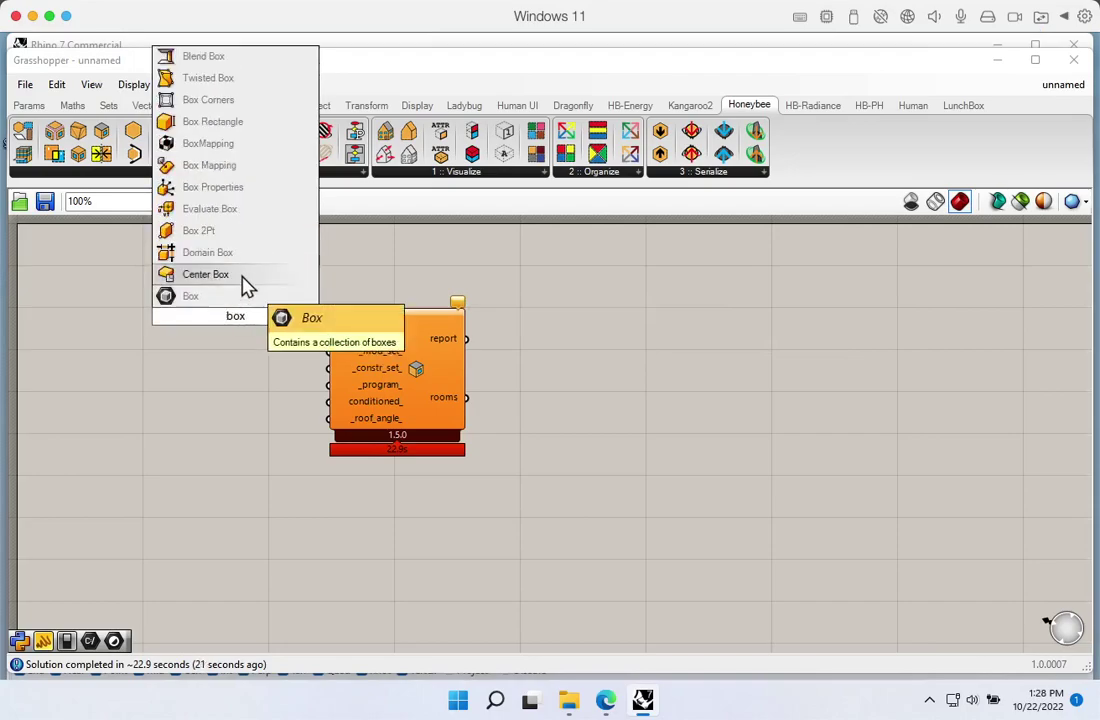
pyautogui.click(240, 232)
pyautogui.moveTo(265, 316); pyautogui.dragTo(330, 318)
# Create a panel containing 0,0,0 and connect it to input A of the Box 2Pt component
pyautogui.doubleClick(110, 300)
pyautogui.write('"0')
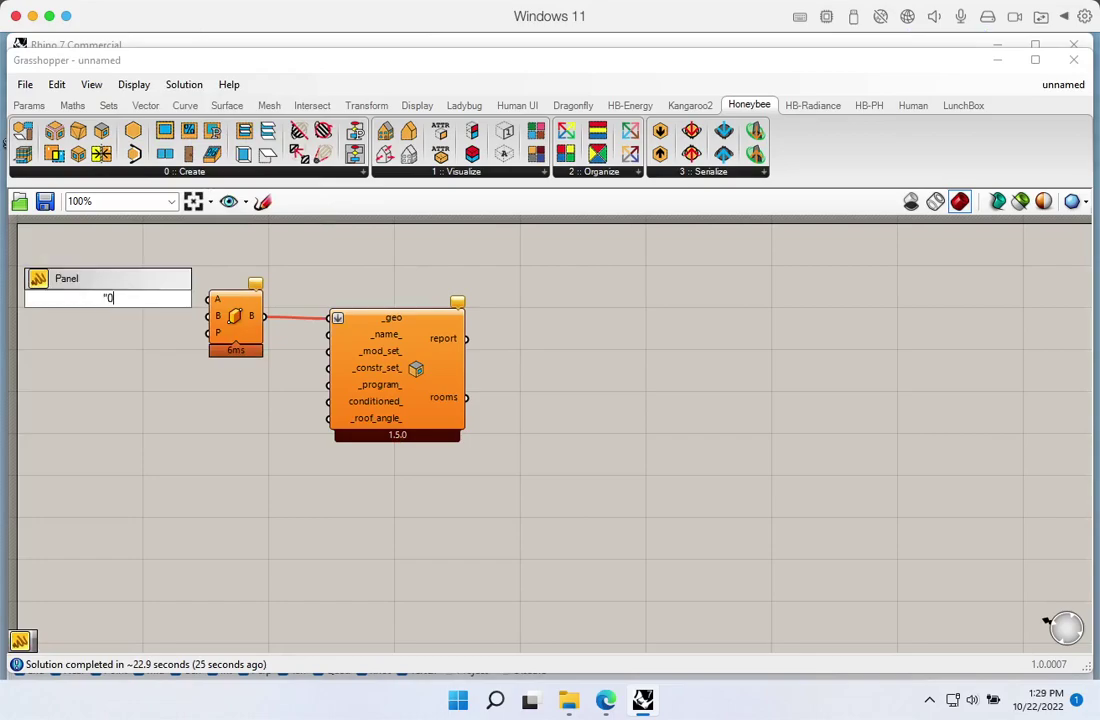
pyautogui.write(',0,0')
pyautogui.press('Return')
pyautogui.moveTo(132, 299); pyautogui.dragTo(210, 300)
# Create a panel containing 10,10,3 and connect it to input B of the Box 2Pt component
pyautogui.doubleClick(91, 352)
pyautogui.write('"10,10,')
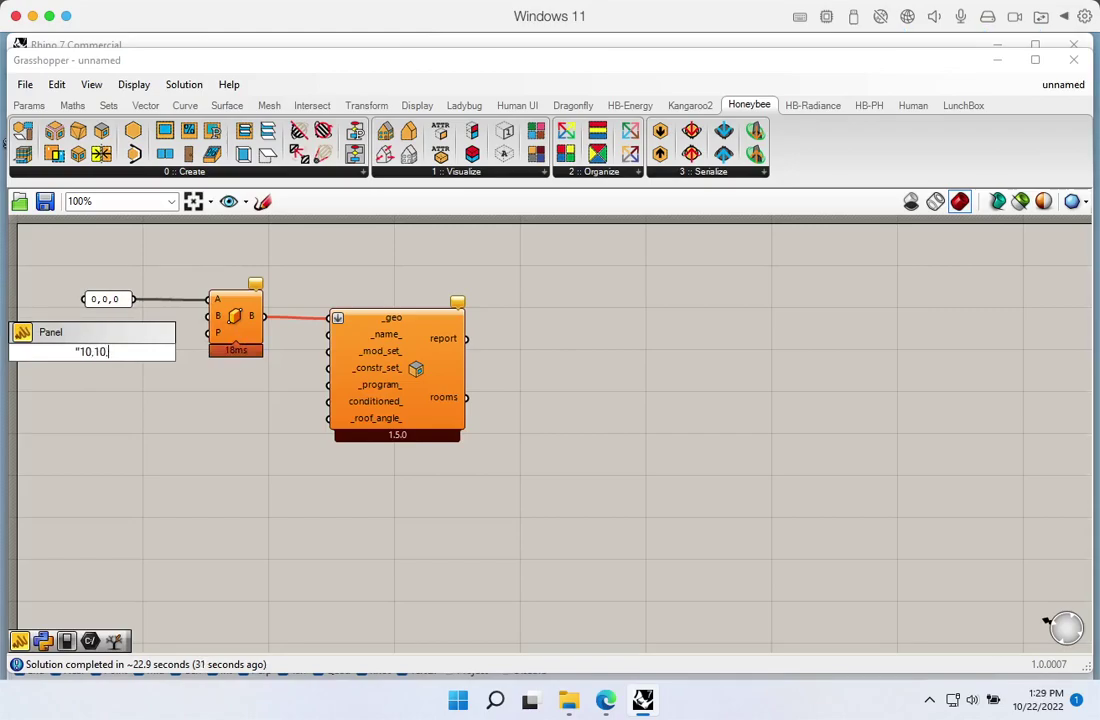
pyautogui.write('3')
pyautogui.press('Return')
pyautogui.moveTo(121, 352); pyautogui.dragTo(212, 317)
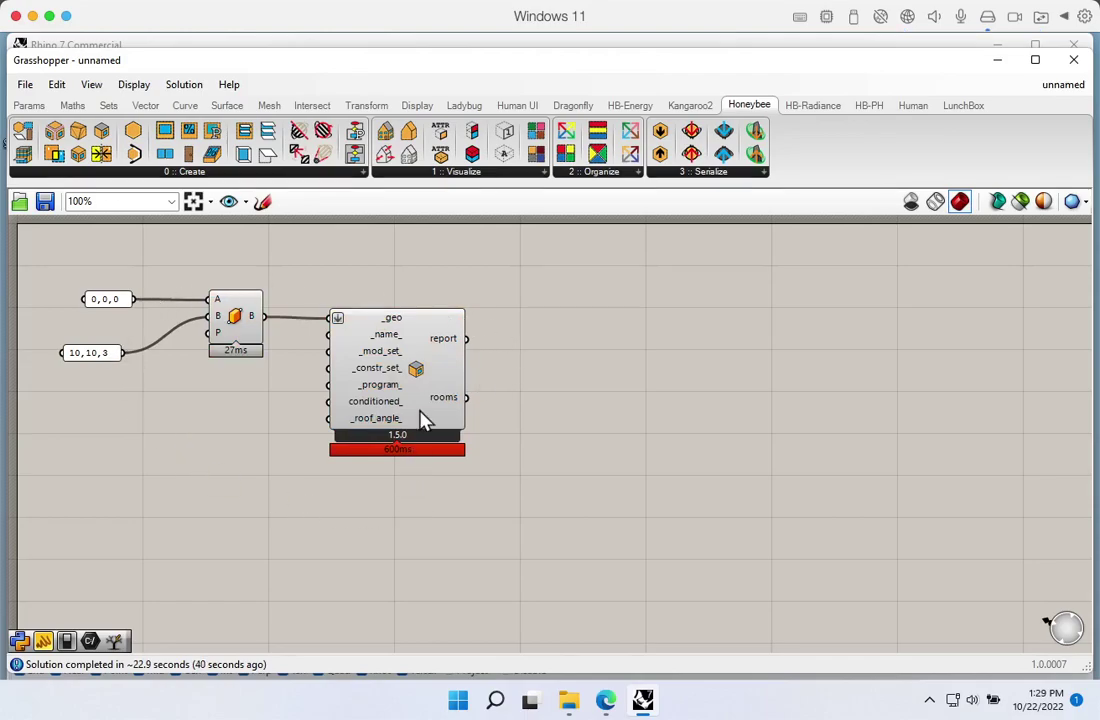
# Place an HBPH - Bldg Segment component beside the room component and connect the rooms output to its _hb_rooms input
pyautogui.moveTo(447, 408)
pyautogui.click(873, 112)
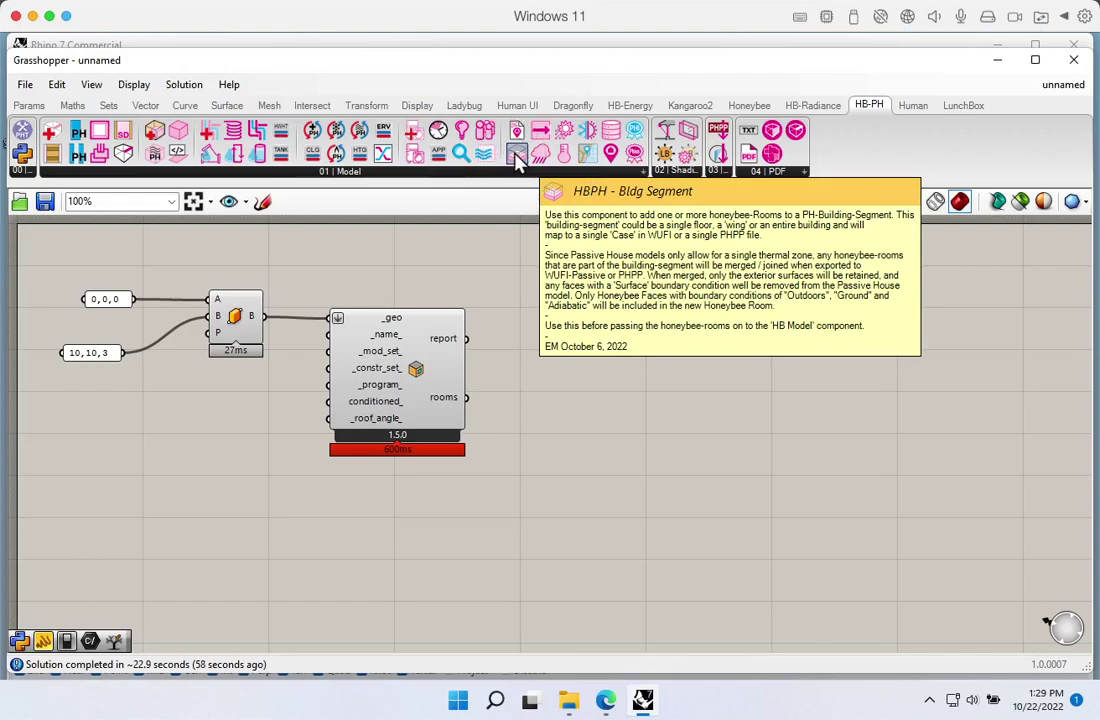
pyautogui.moveTo(517, 160); pyautogui.dragTo(637, 380)
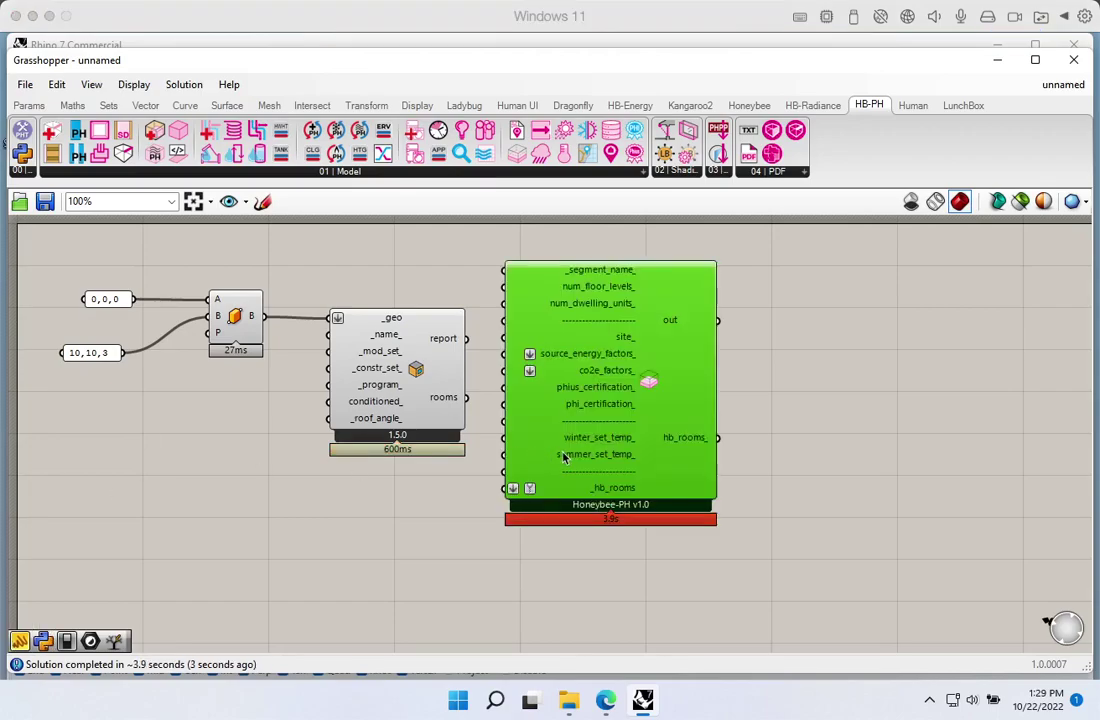
pyautogui.moveTo(565, 455); pyautogui.dragTo(580, 452)
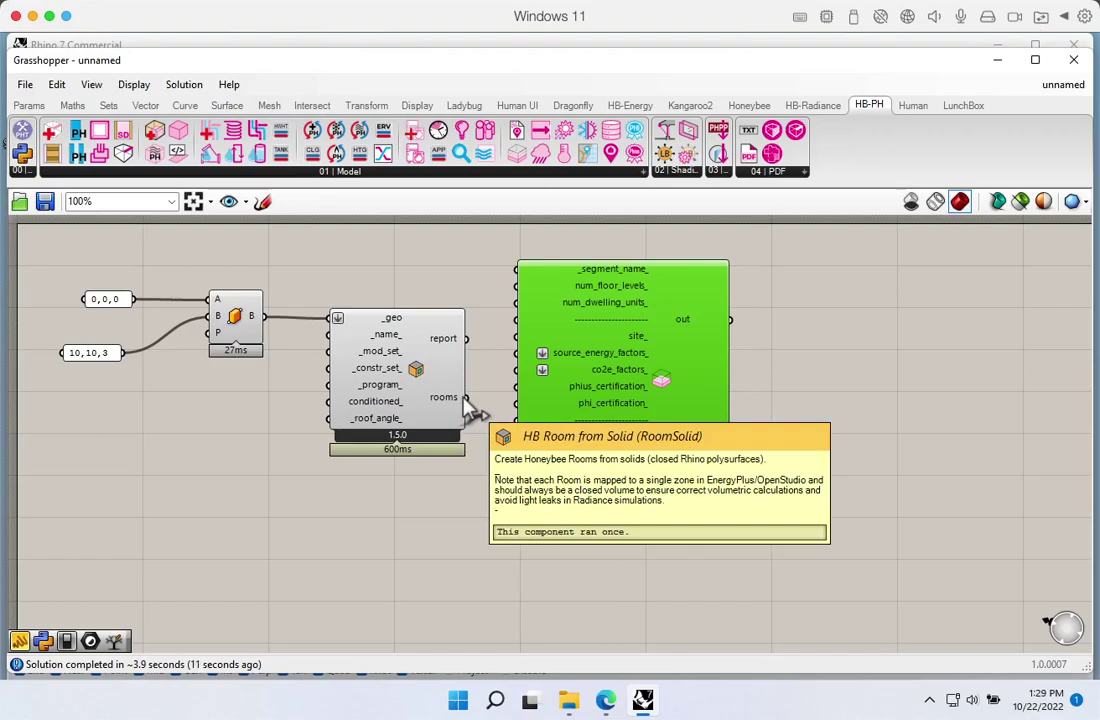
pyautogui.moveTo(466, 398); pyautogui.dragTo(458, 488)
pyautogui.moveTo(478, 518); pyautogui.dragTo(514, 490)
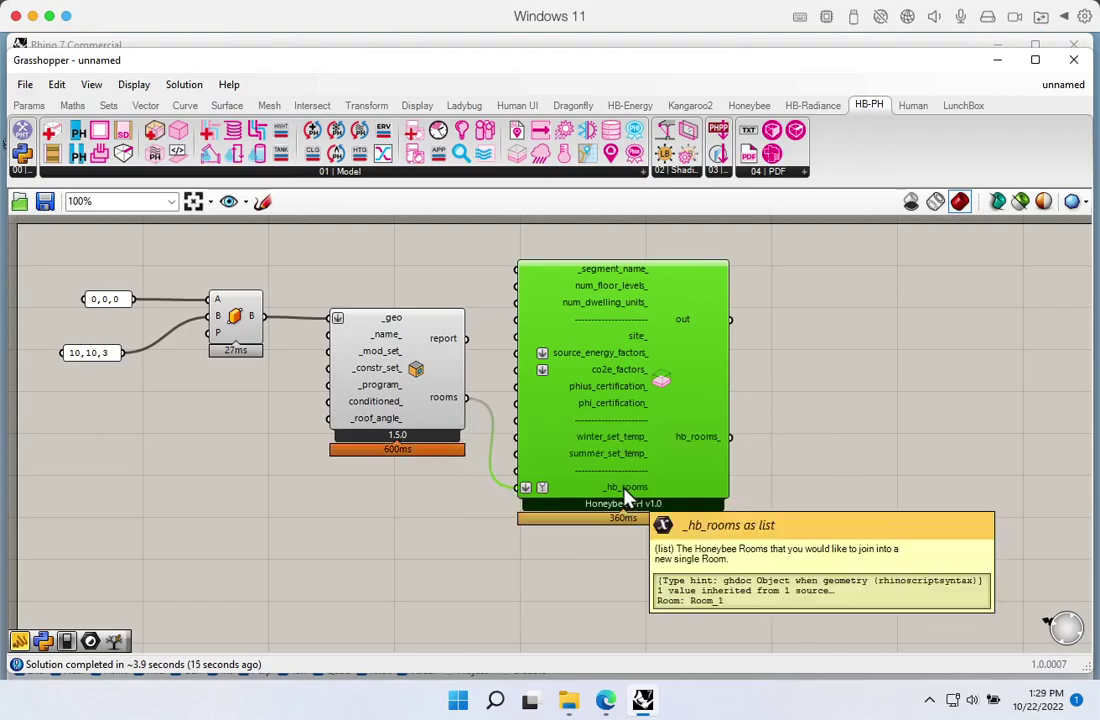
# Add a panel beside the building segment component and connect the hb_rooms_ output to it
pyautogui.doubleClick(825, 420)
pyautogui.write('panel')
pyautogui.press('Return')
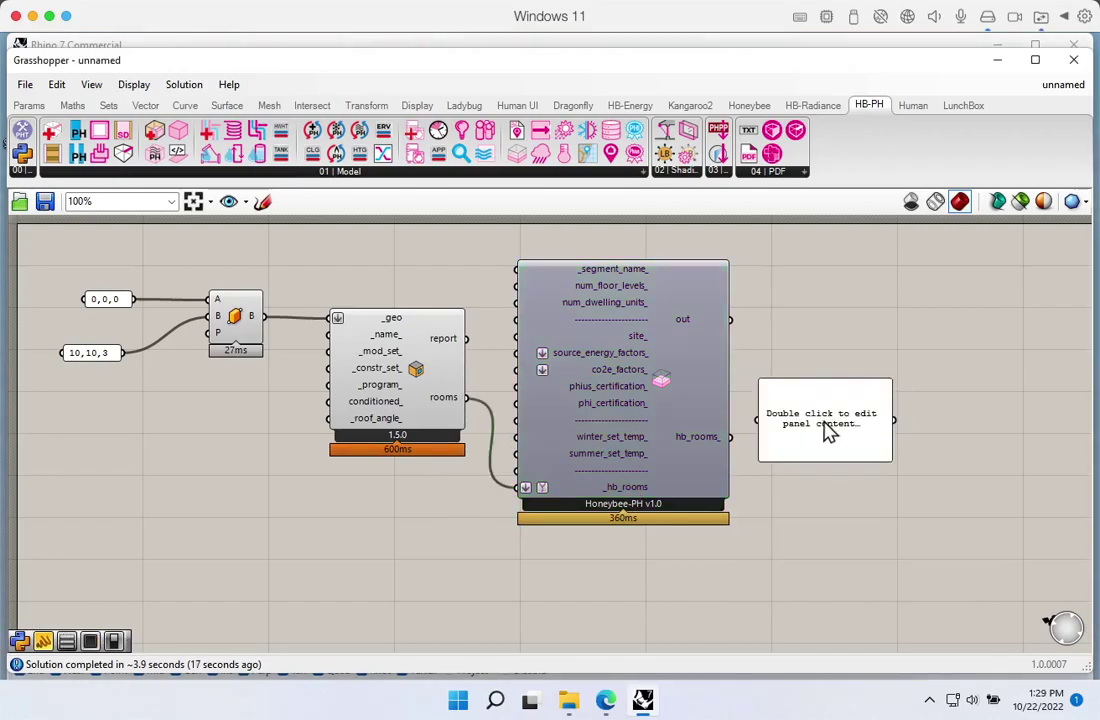
pyautogui.moveTo(731, 437); pyautogui.dragTo(836, 452)
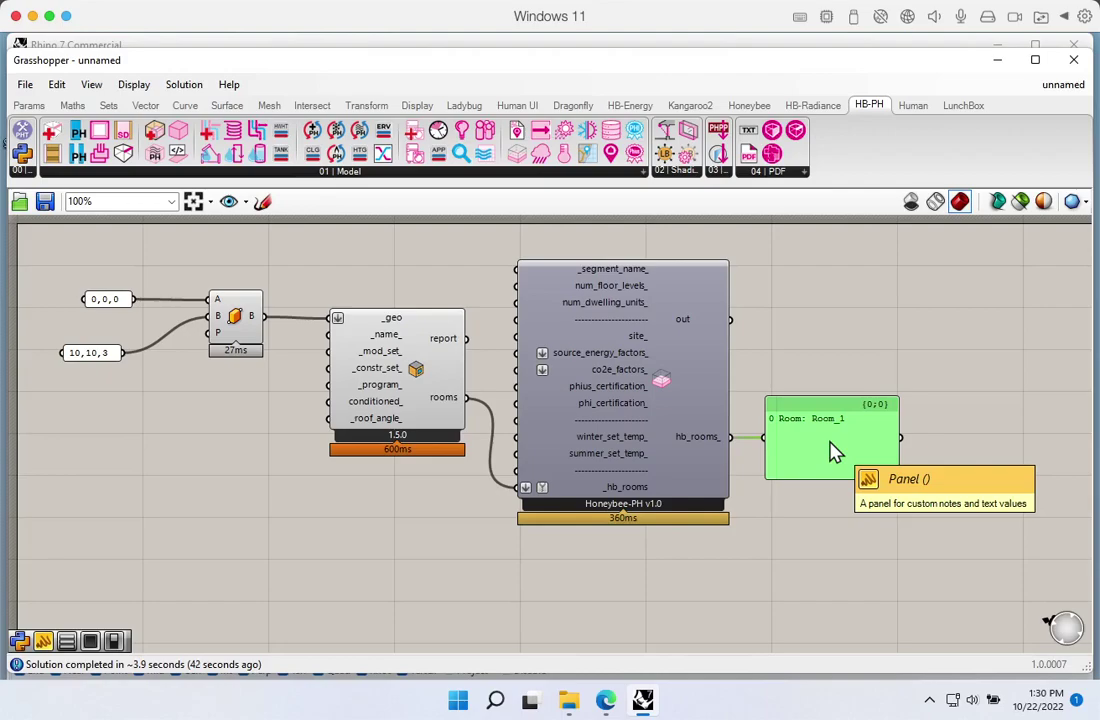
# Switch to Microsoft Edge and view the top of the Honeybee-PH home page
pyautogui.click(606, 700)
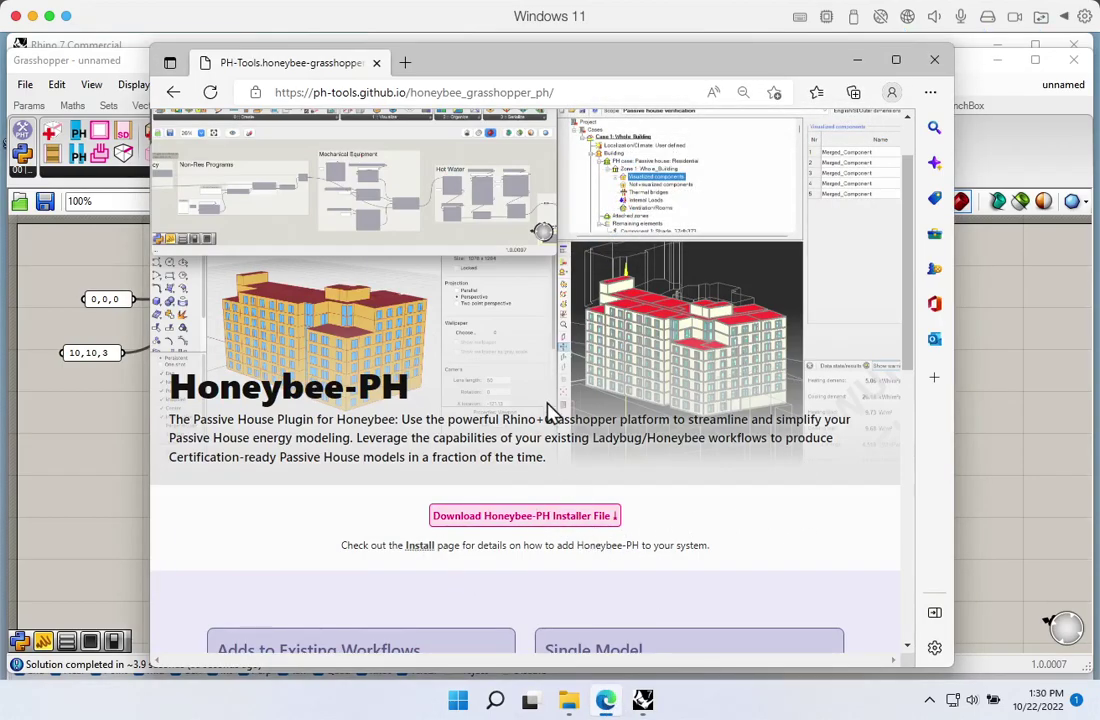
pyautogui.click(541, 528)
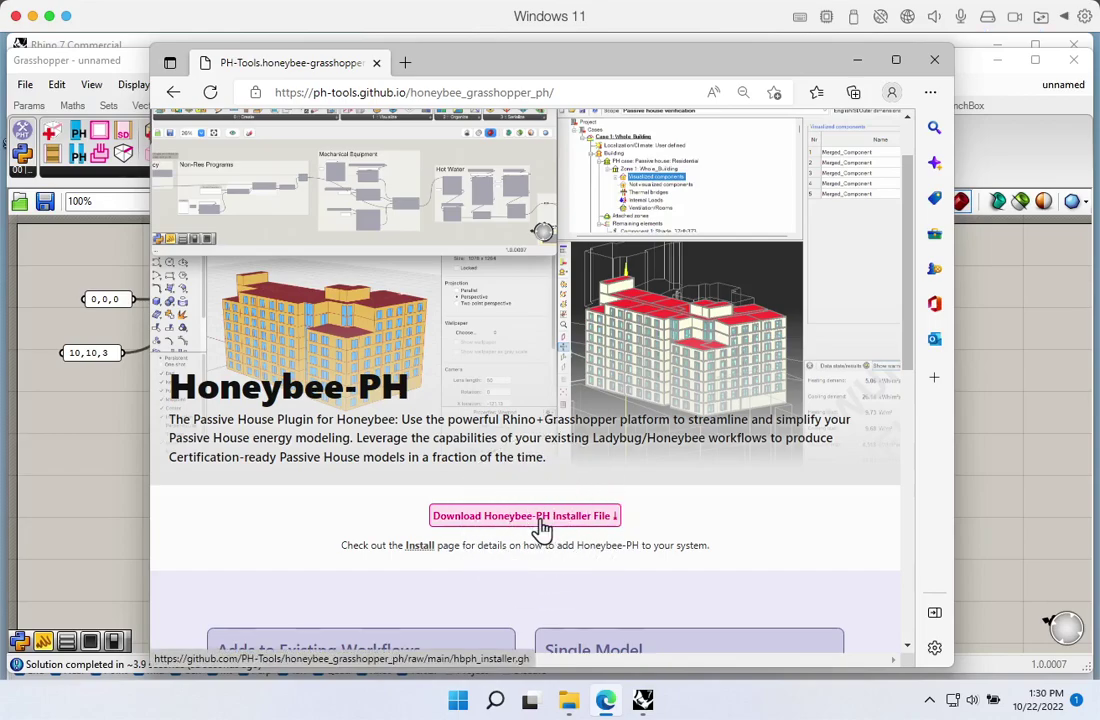
pyautogui.scroll(2, 541, 528)
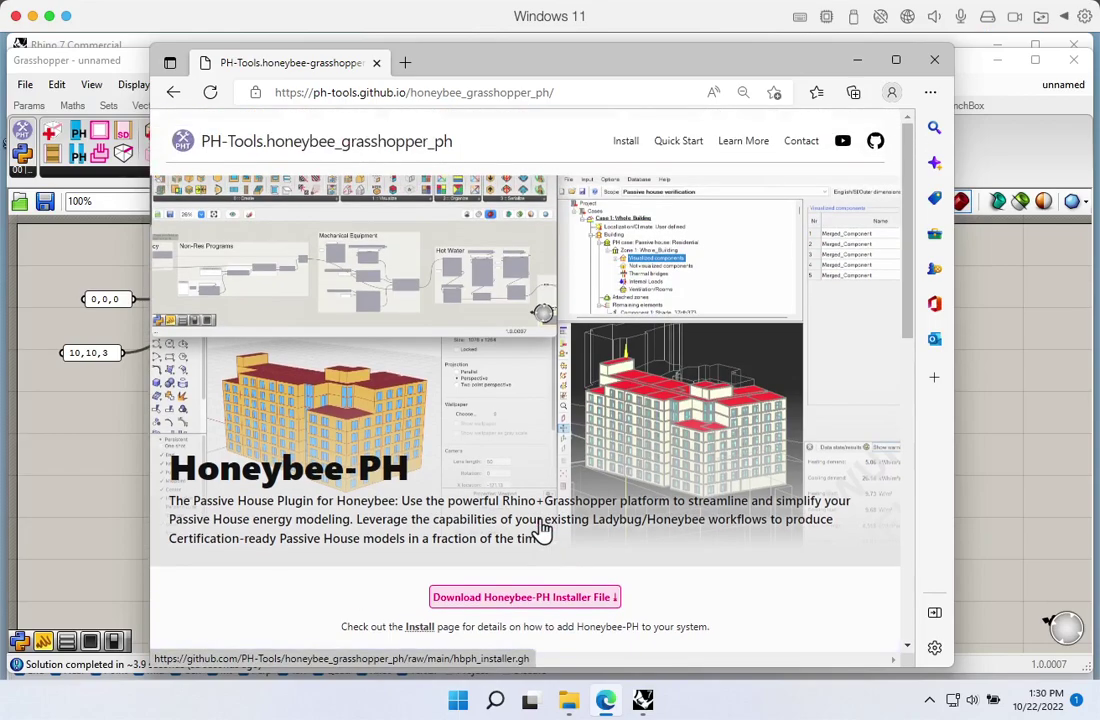
# Open the Honeybee-PH Install page and review its requirements, the Rhino / Grasshopper installation steps and the Install Trouble advice
pyautogui.click(625, 145)
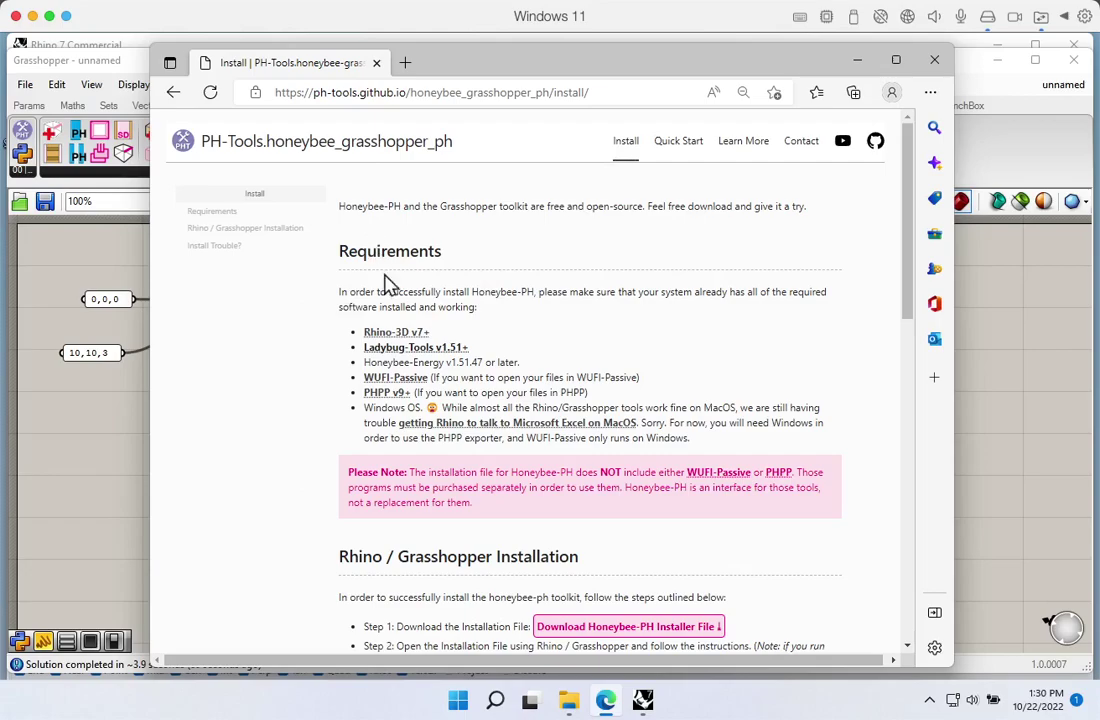
pyautogui.scroll(-3, 490, 315)
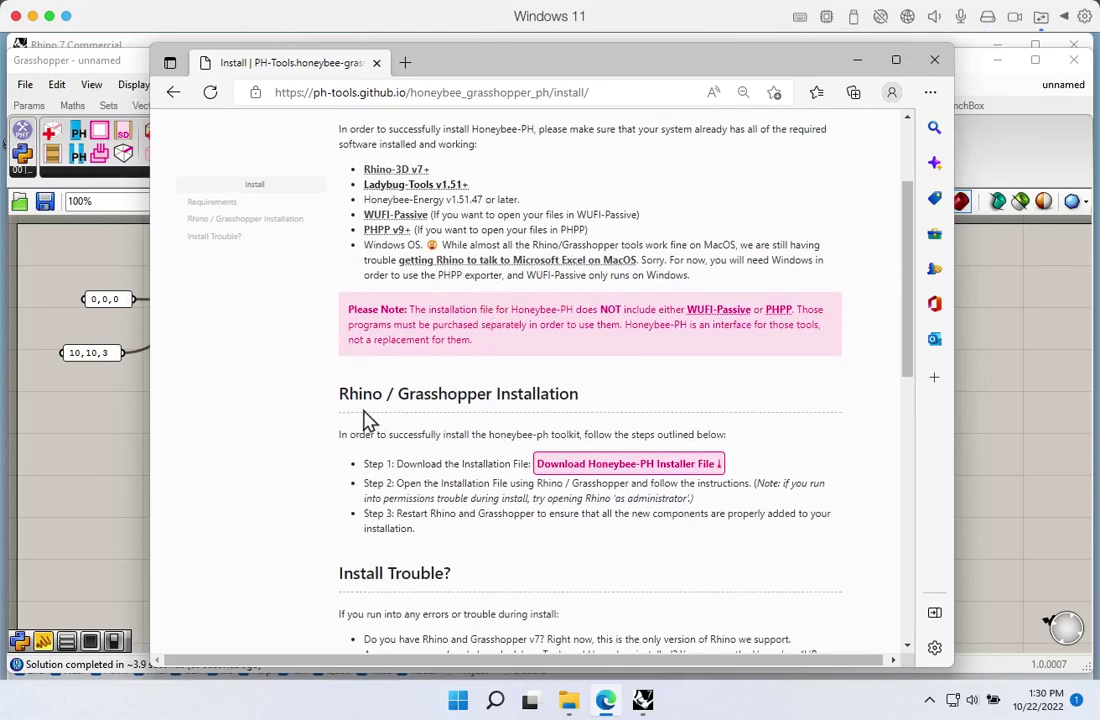
pyautogui.scroll(-5, 478, 428)
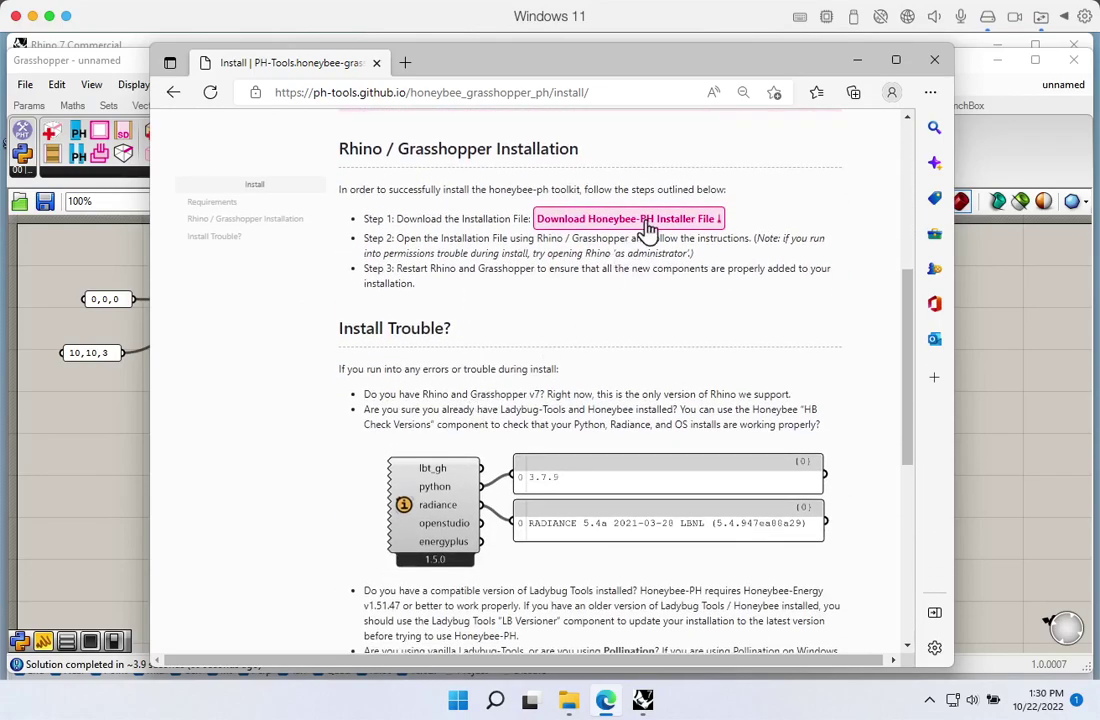
pyautogui.click(648, 228)
pyautogui.scroll(-3, 634, 245)
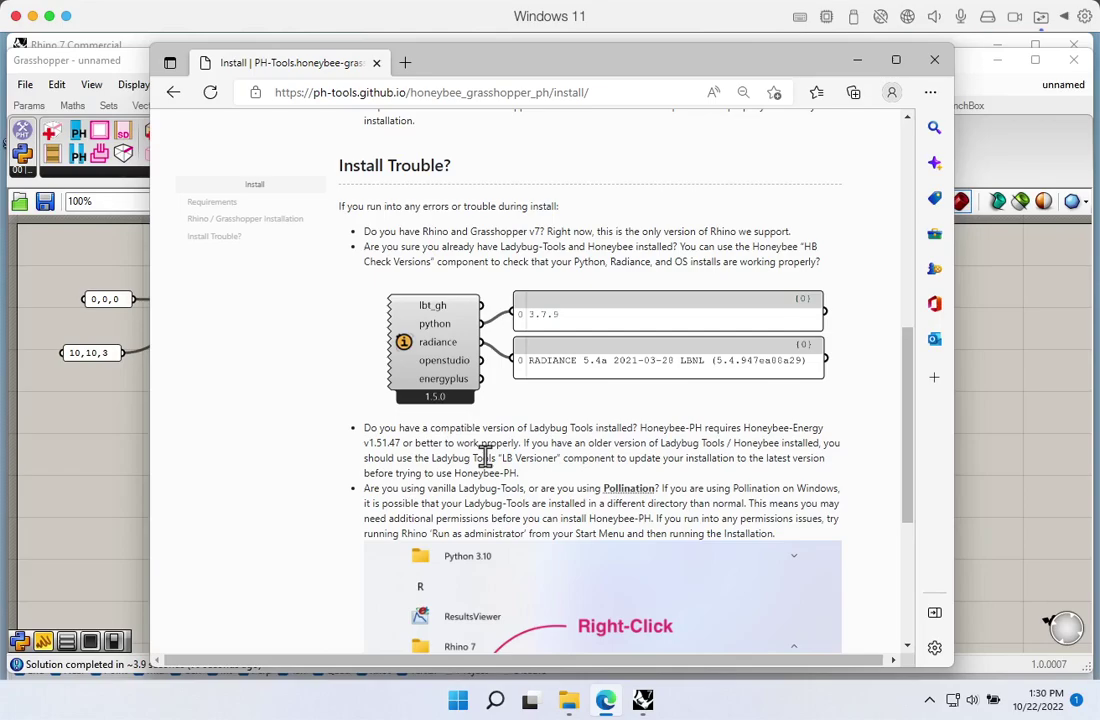
pyautogui.scroll(-3, 485, 455)
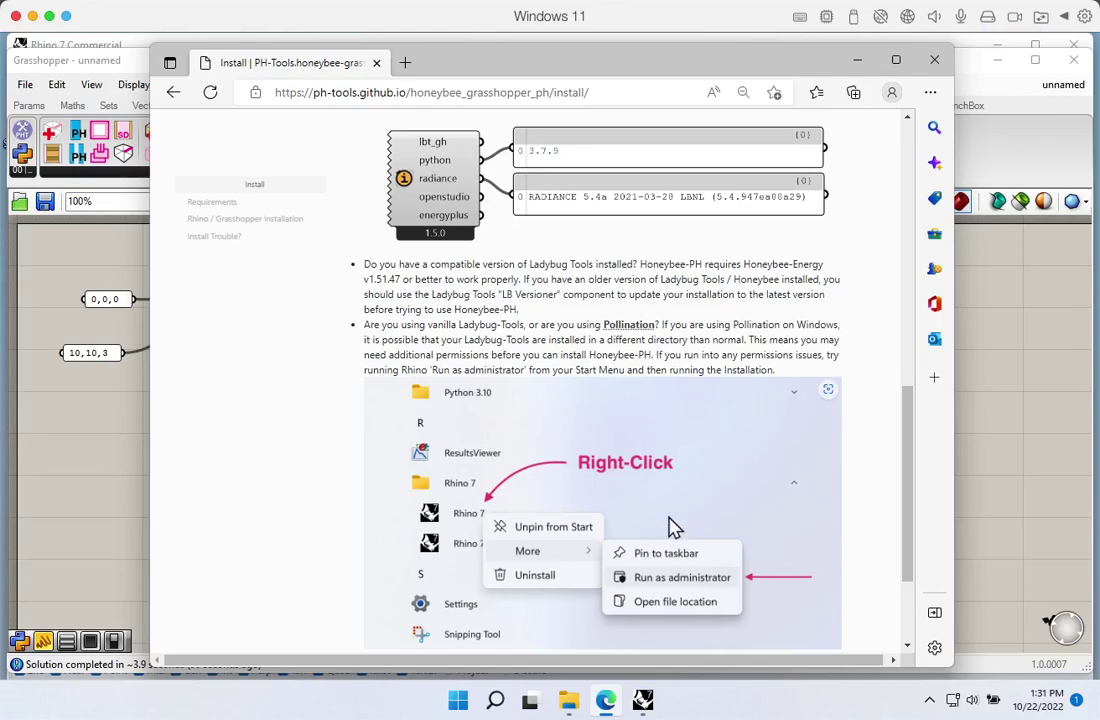
pyautogui.click(633, 327)
pyautogui.scroll(15, 665, 588)
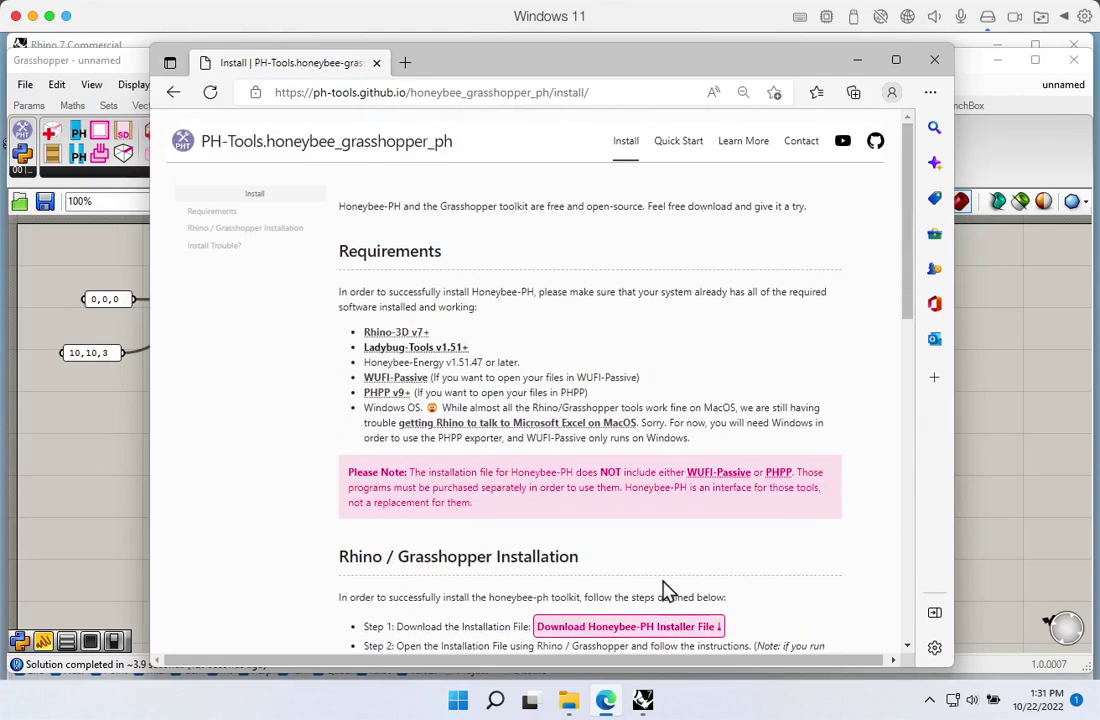
# Open the Contact page of the Honeybee-PH site and read the Get Help and How to Ask for Help sections
pyautogui.click(808, 145)
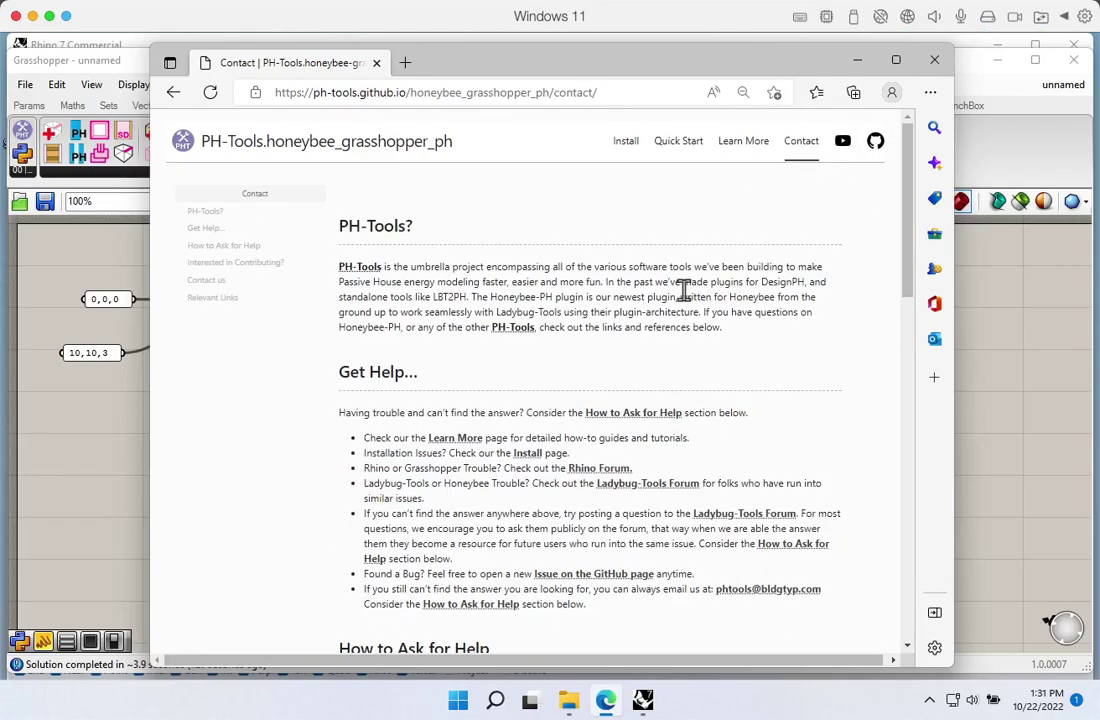
pyautogui.scroll(-2, 684, 289)
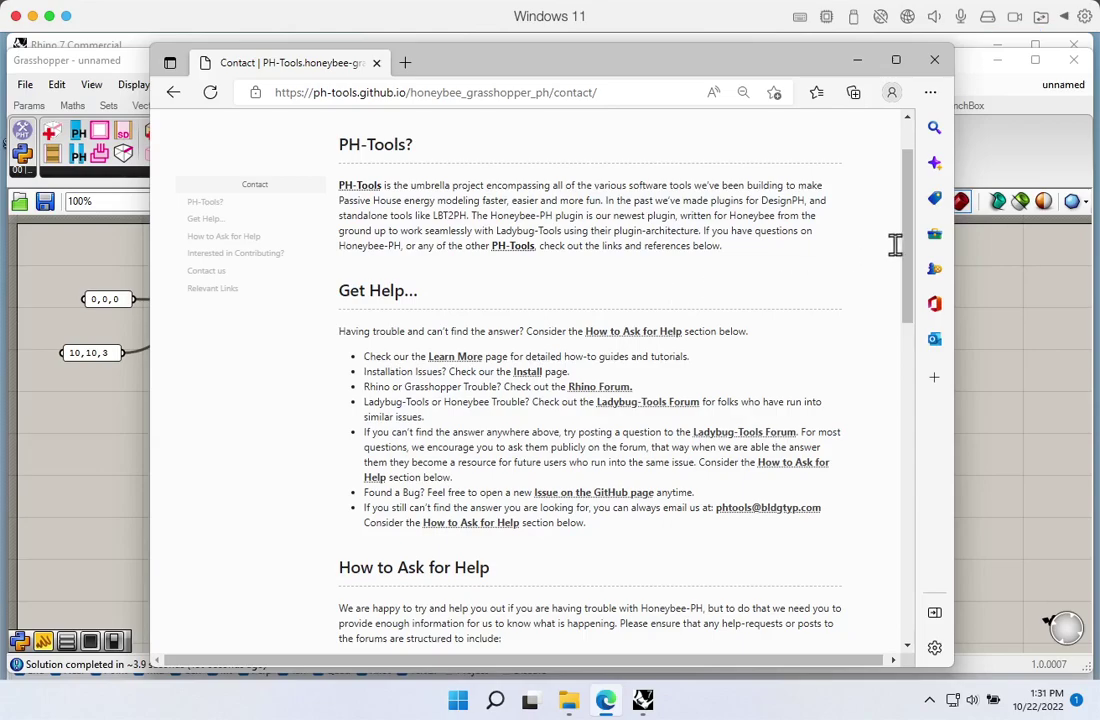
pyautogui.moveTo(903, 243); pyautogui.dragTo(900, 388)
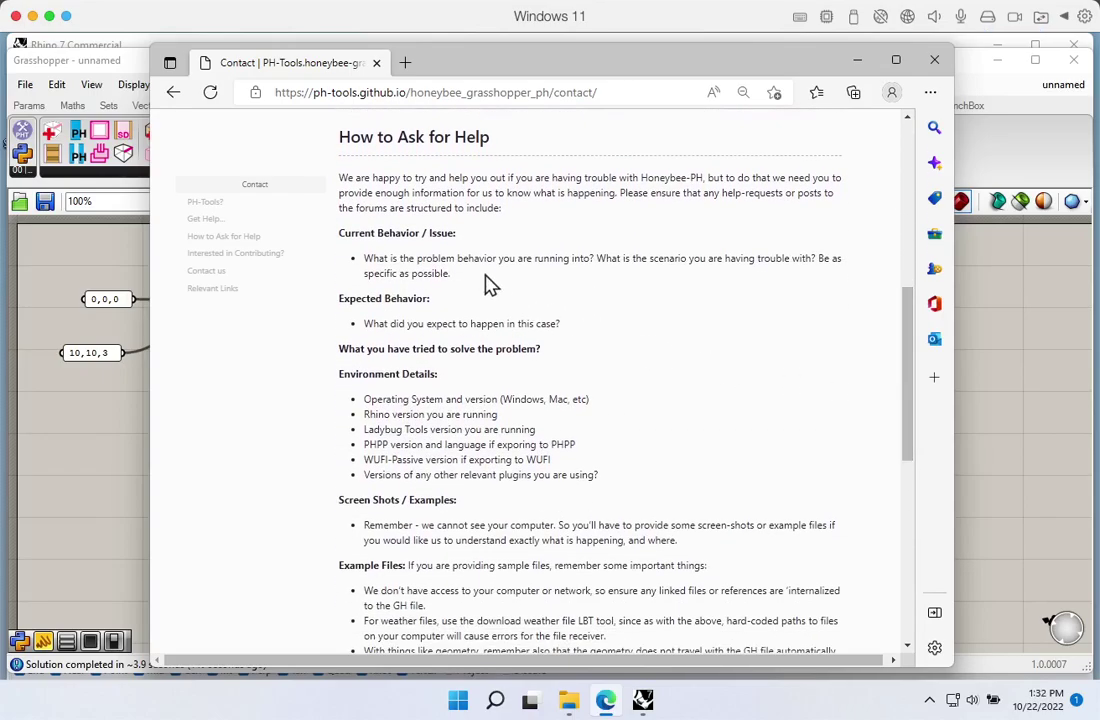